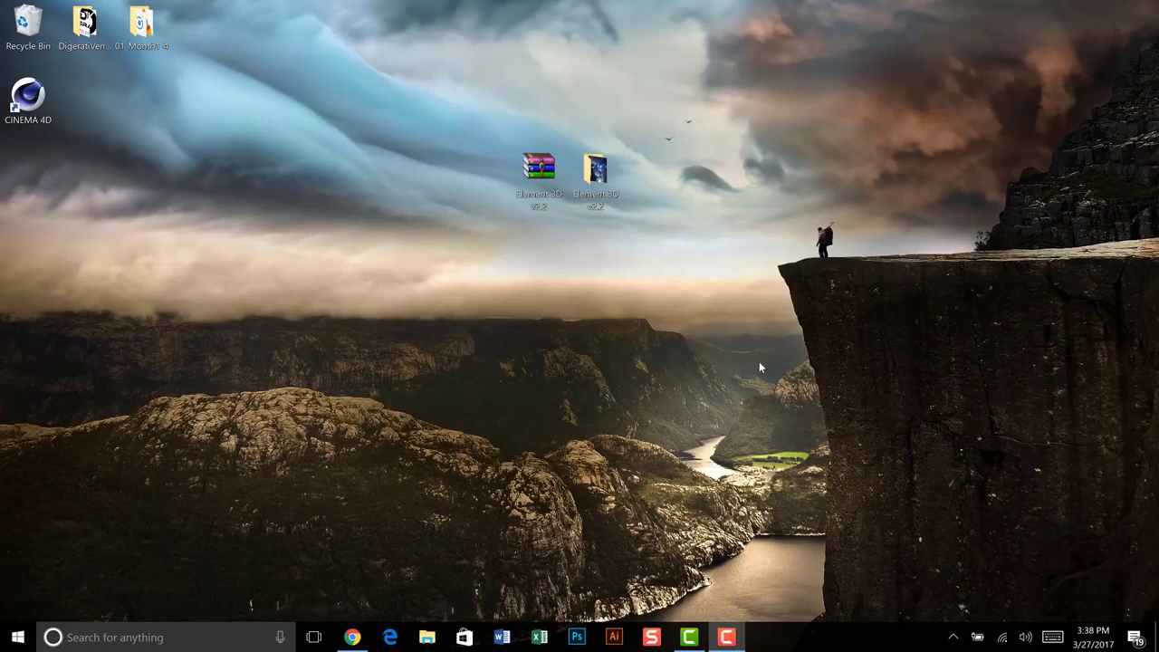
Select the Element 3D v2.2.zip archive on the desktop, then clear the selection
{"action": "left_click", "coordinate": [539, 186]}
{"action": "left_click", "coordinate": [436, 300]}
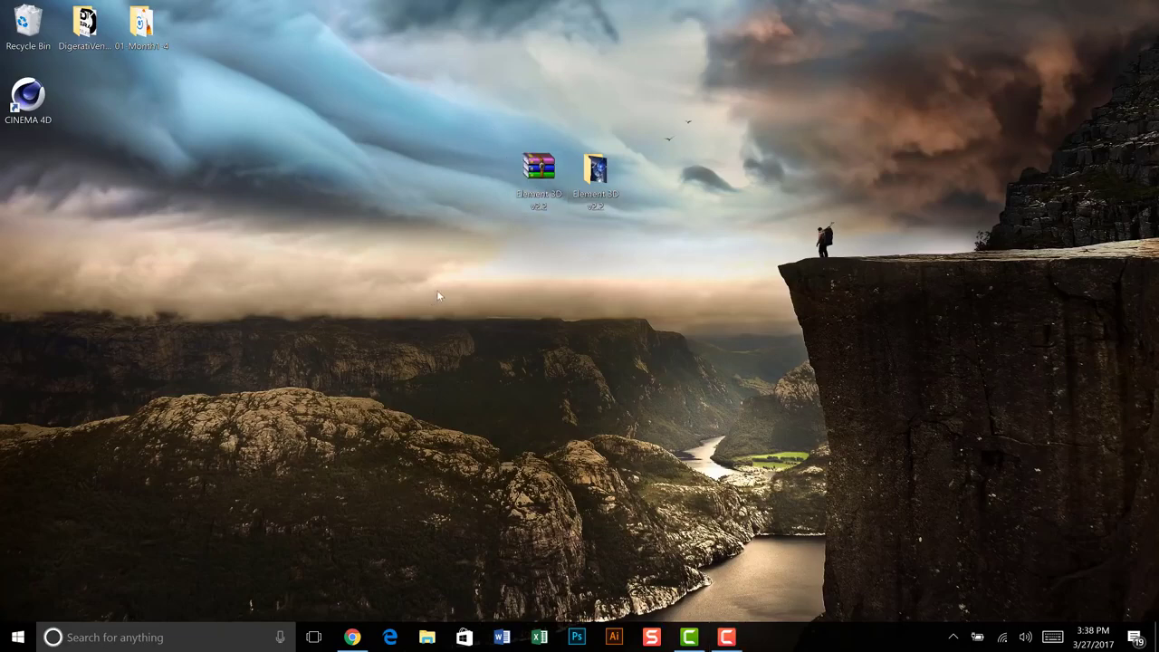
Restore the MEGA download page for Element 3D v2.2.zip and reload it
{"action": "left_click", "coordinate": [353, 637]}
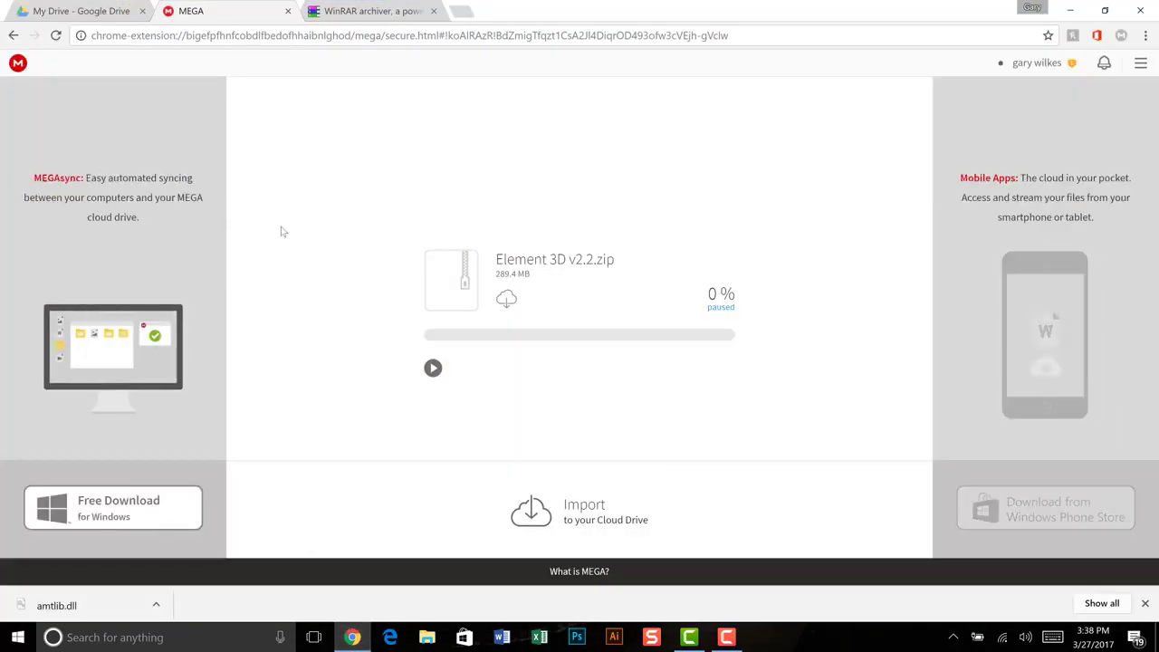
{"action": "left_click", "coordinate": [54, 36]}
{"action": "left_click", "coordinate": [625, 123]}
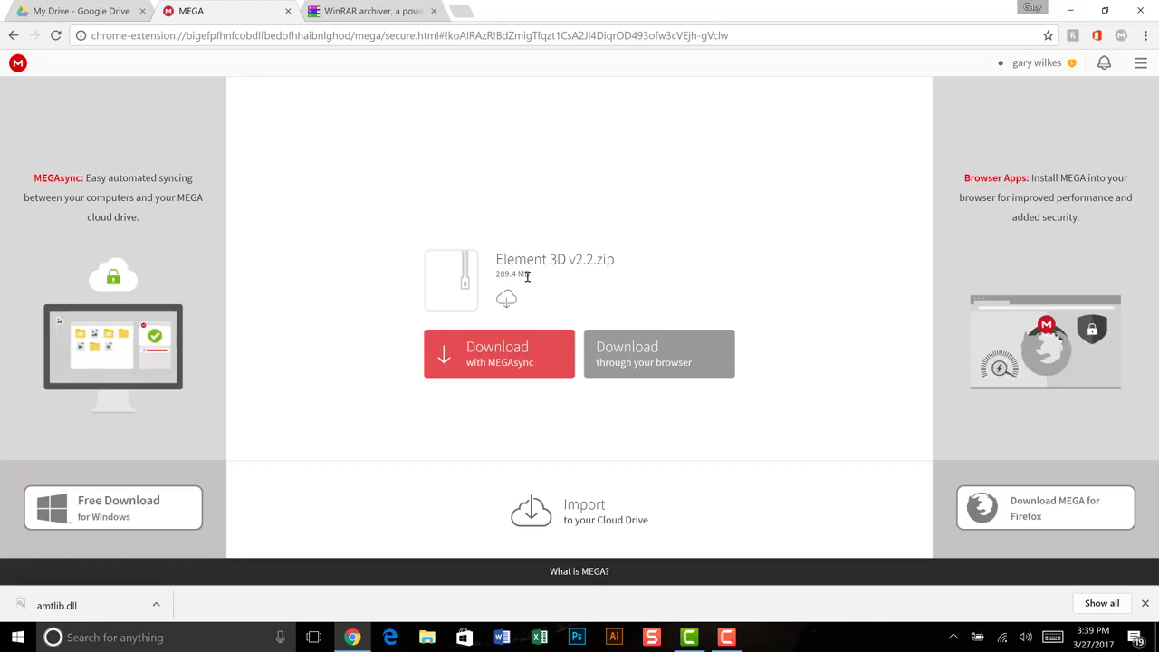
Look at the rarlab.com WinRAR tab, return to MEGA, and minimize Chrome
{"action": "left_click", "coordinate": [379, 8]}
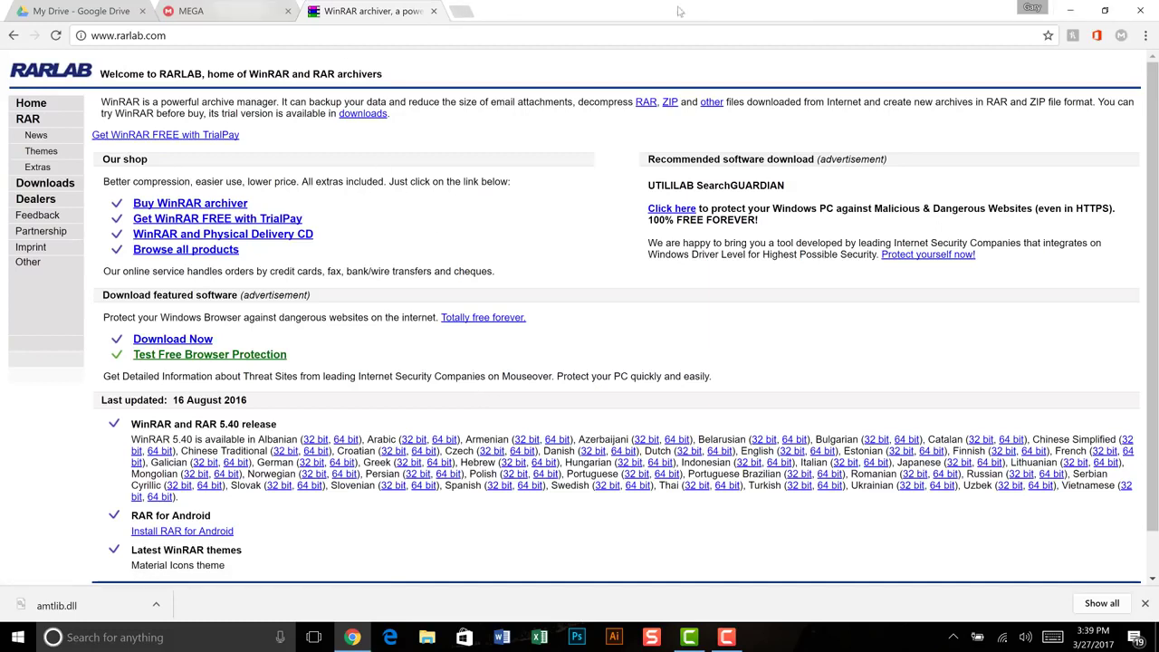
{"action": "left_click", "coordinate": [239, 11]}
{"action": "left_click", "coordinate": [1069, 10]}
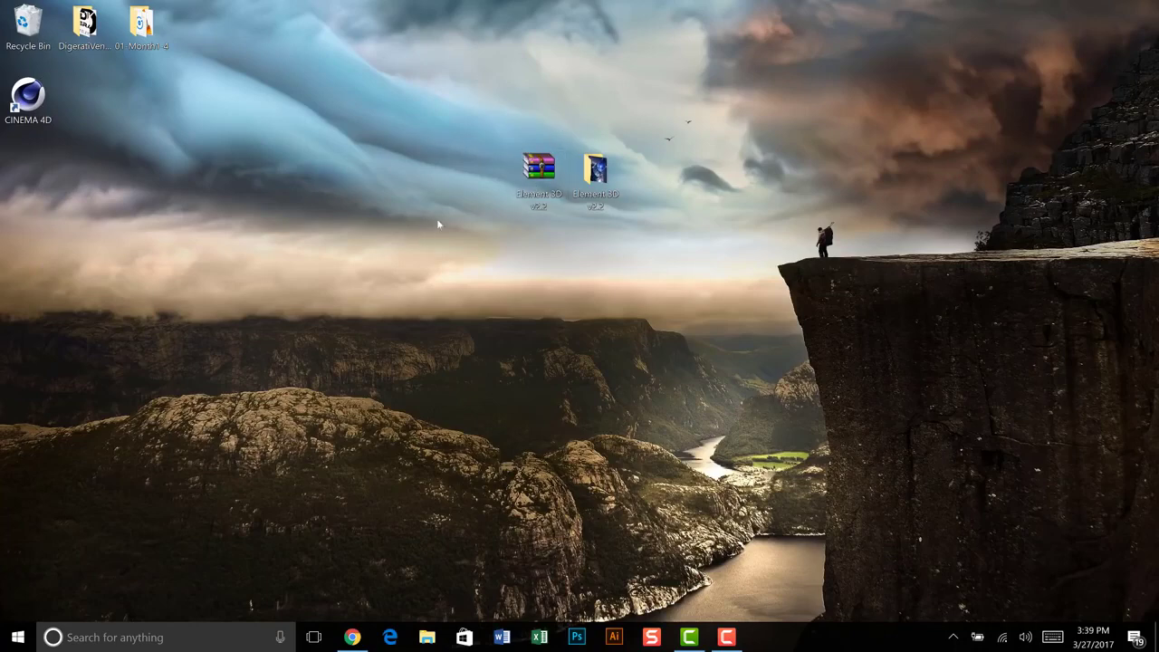
Extract the Element 3D v2.2 folder from the zip onto the Desktop with WinRAR, then close WinRAR
{"action": "double_click", "coordinate": [540, 172]}
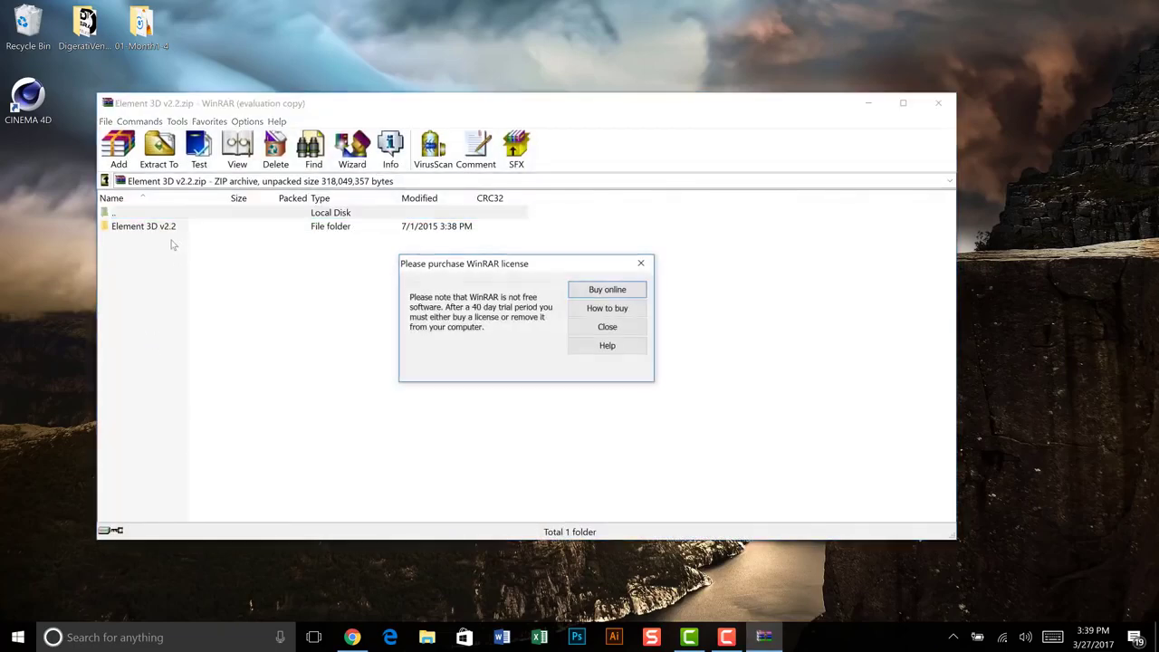
{"action": "left_click", "coordinate": [607, 326]}
{"action": "left_click", "coordinate": [146, 231]}
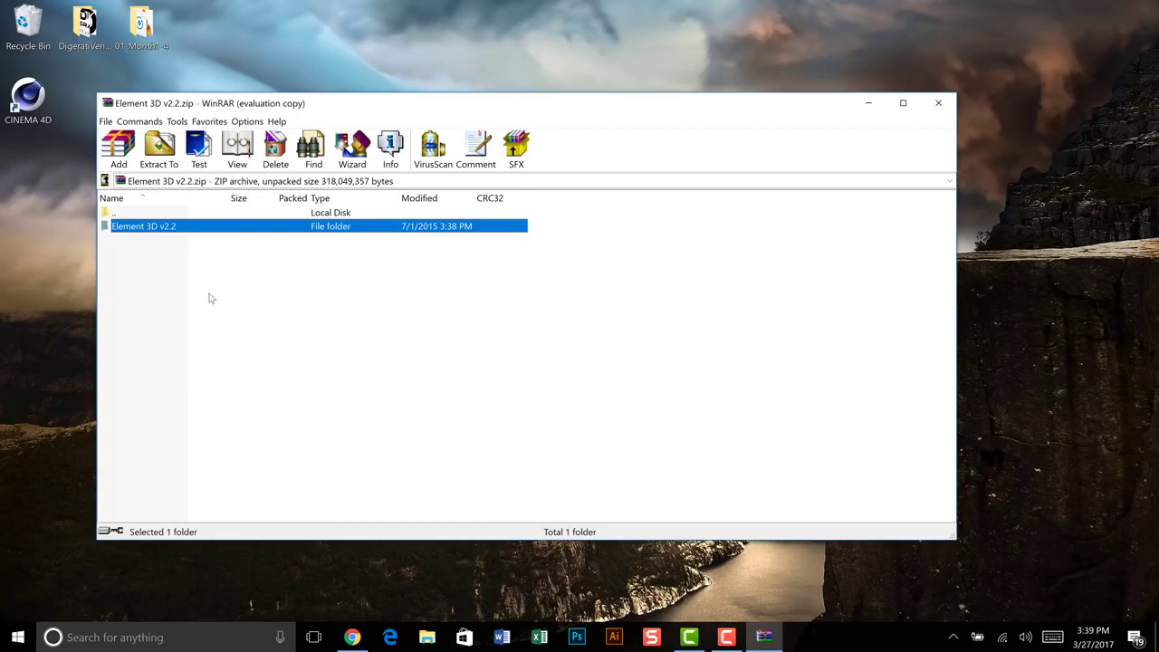
{"action": "left_click", "coordinate": [158, 152]}
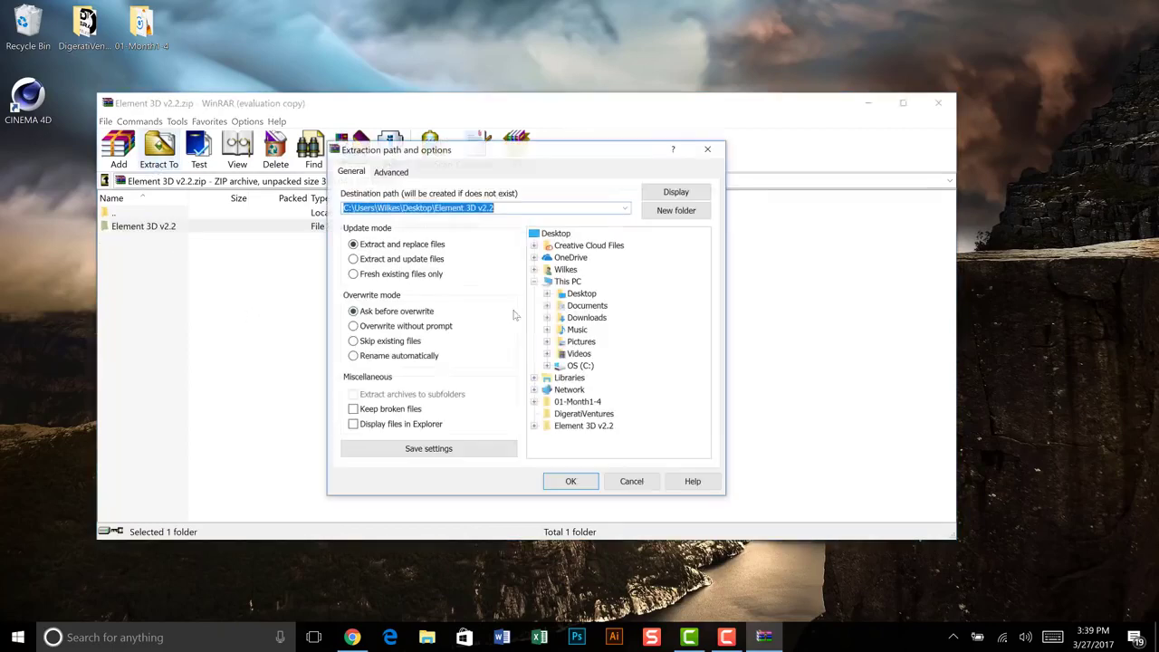
{"action": "left_click", "coordinate": [567, 235]}
{"action": "left_click", "coordinate": [570, 482]}
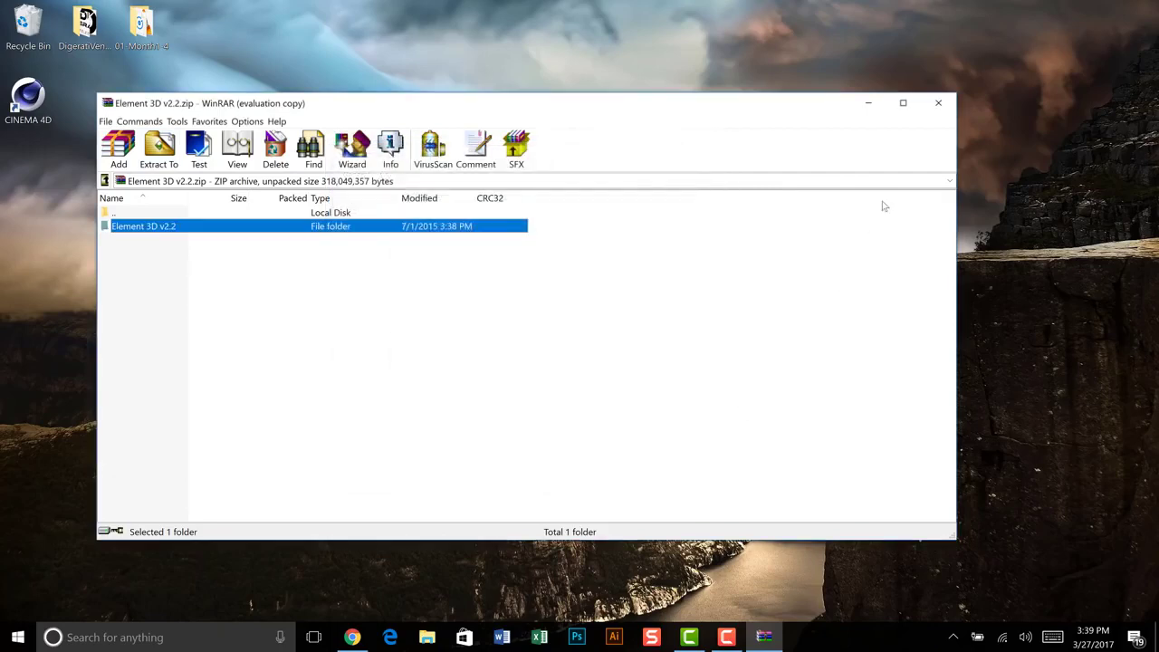
{"action": "left_click", "coordinate": [922, 109]}
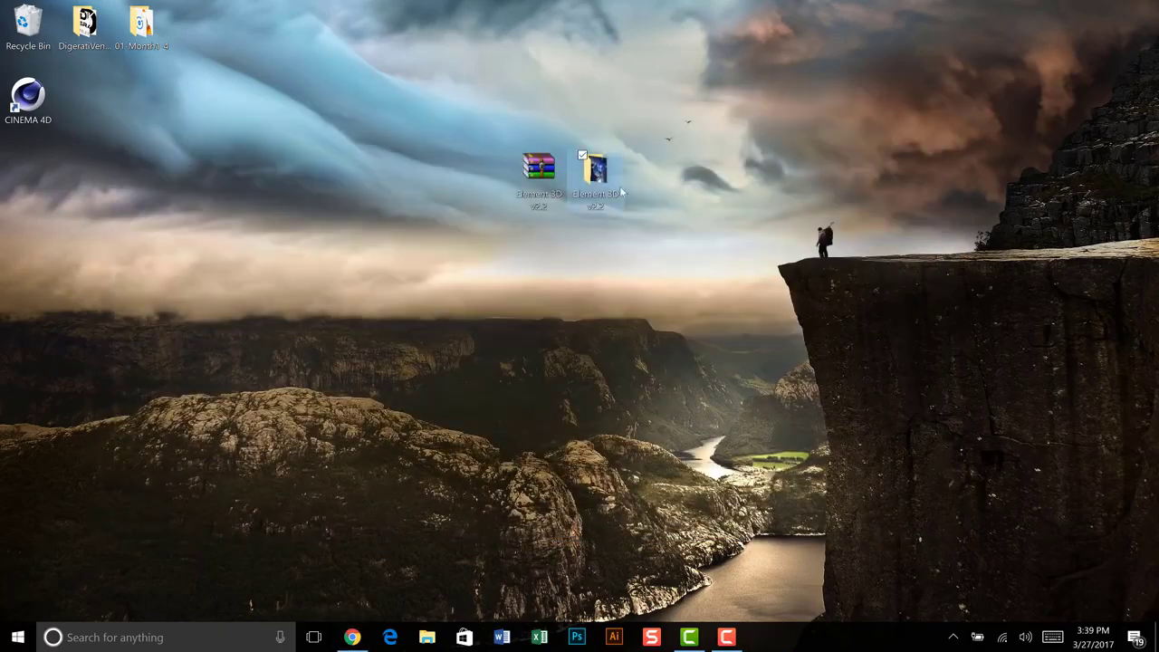
Open the extracted Element 3D v2.2 folder and select ElementInstaller_2.2Win
{"action": "mouse_move", "coordinate": [594, 176]}
{"action": "left_mouse_down"}
{"action": "mouse_move", "coordinate": [669, 191]}
{"action": "mouse_move", "coordinate": [765, 179]}
{"action": "mouse_move", "coordinate": [548, 105]}
{"action": "left_mouse_up"}
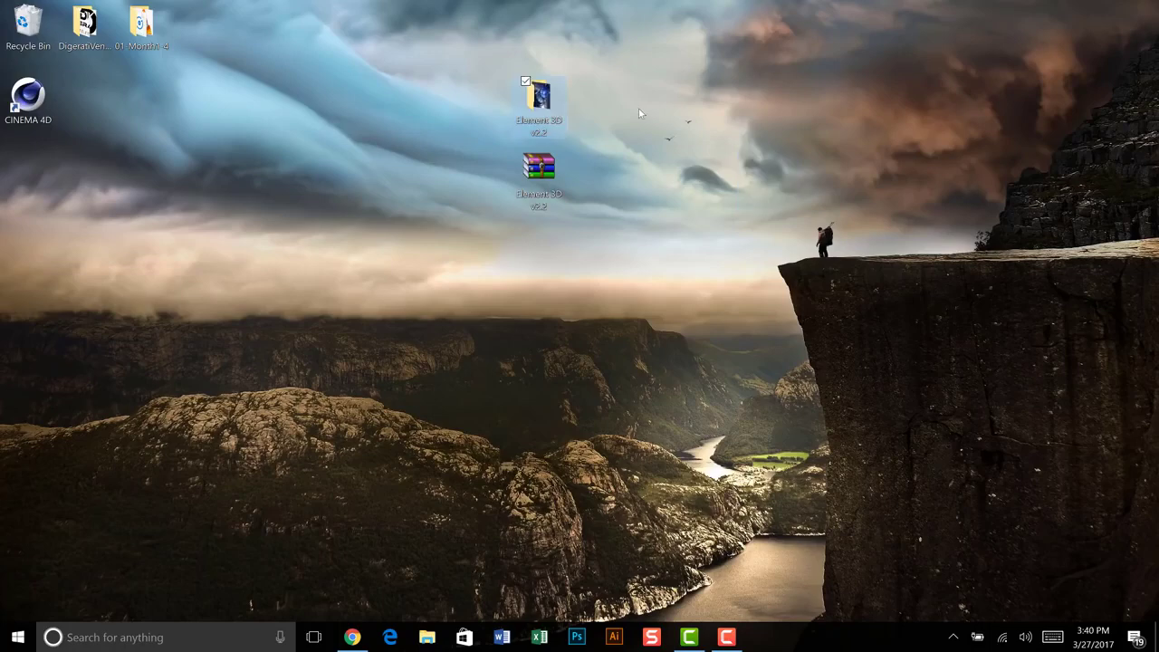
{"action": "left_click", "coordinate": [550, 110]}
{"action": "double_click", "coordinate": [549, 110]}
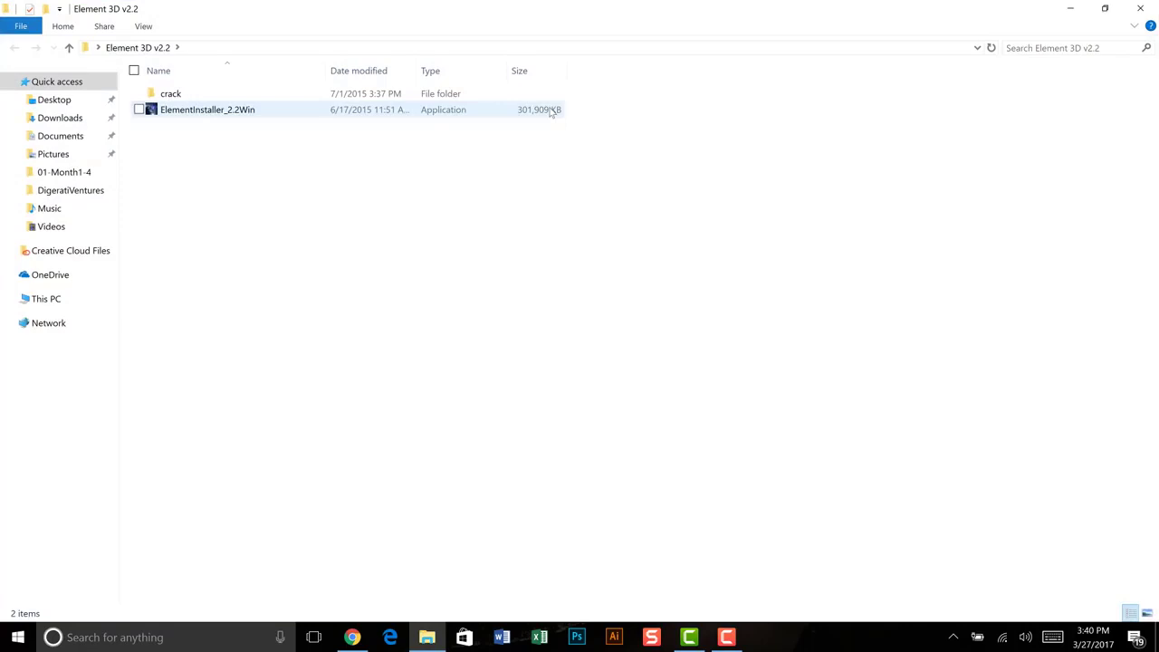
{"action": "left_click", "coordinate": [206, 113]}
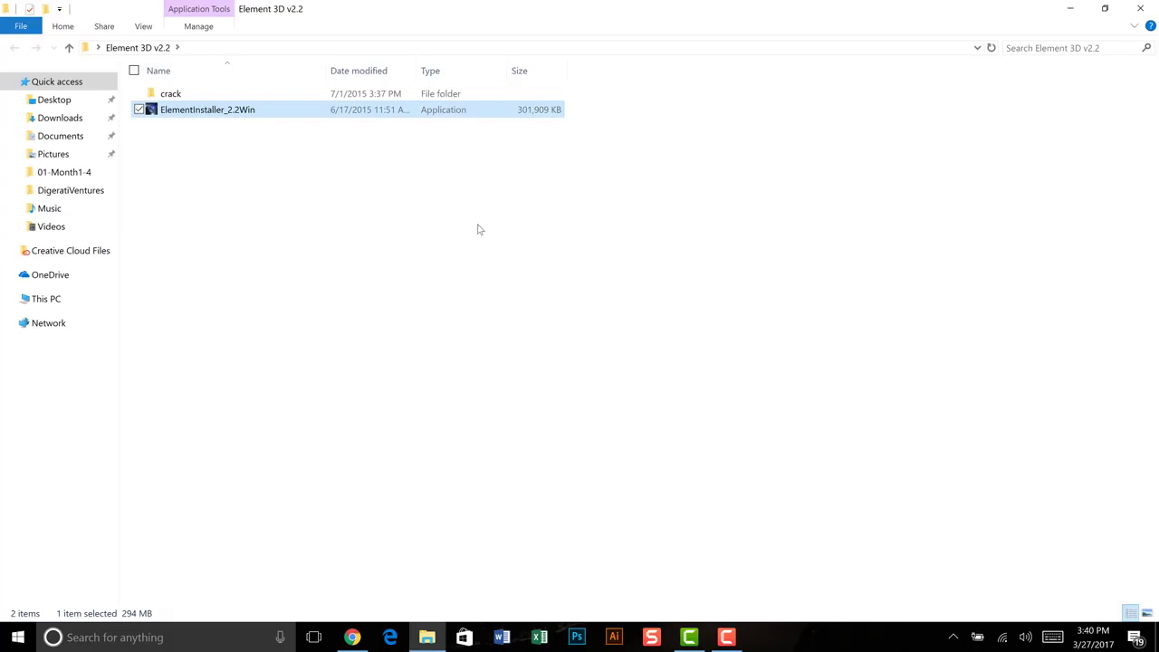
Run ElementInstaller_2.2Win and advance past the welcome and licence pages
{"action": "key", "text": "Return"}
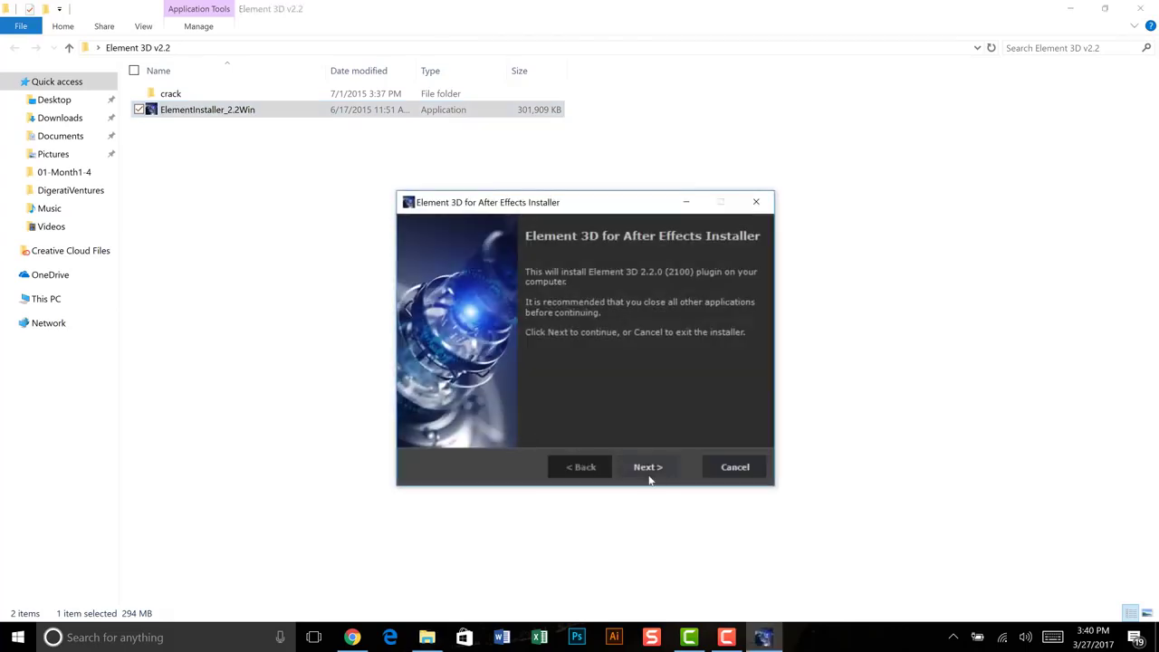
{"action": "left_click_drag", "start_coordinate": [622, 199], "coordinate": [616, 45]}
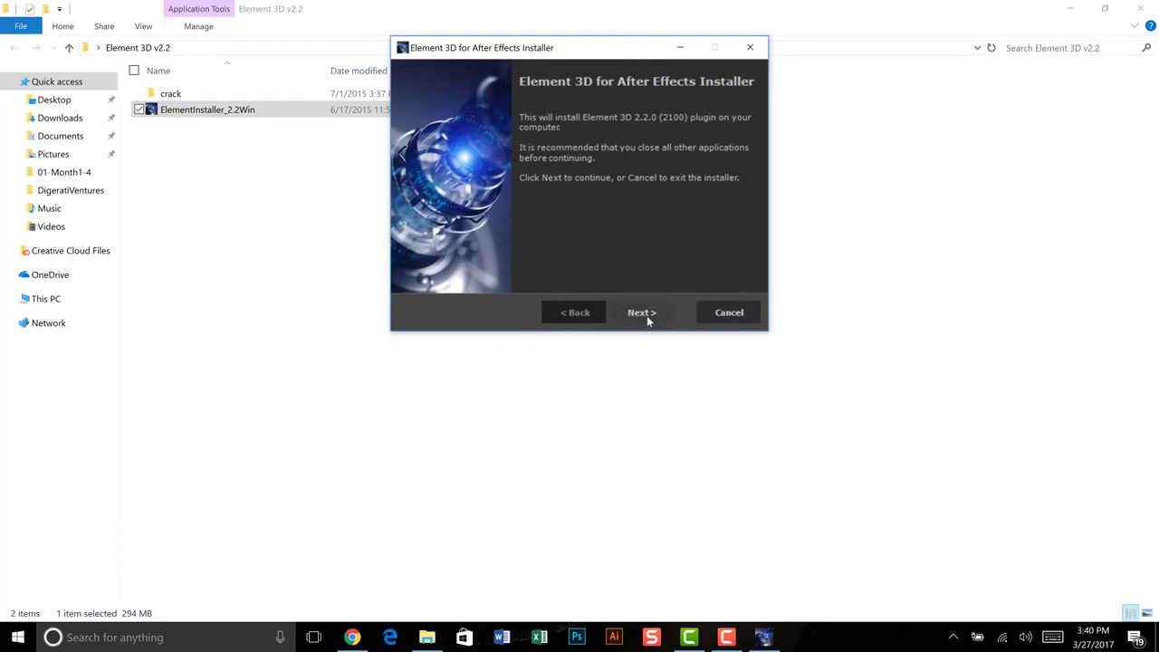
{"action": "left_click", "coordinate": [646, 315]}
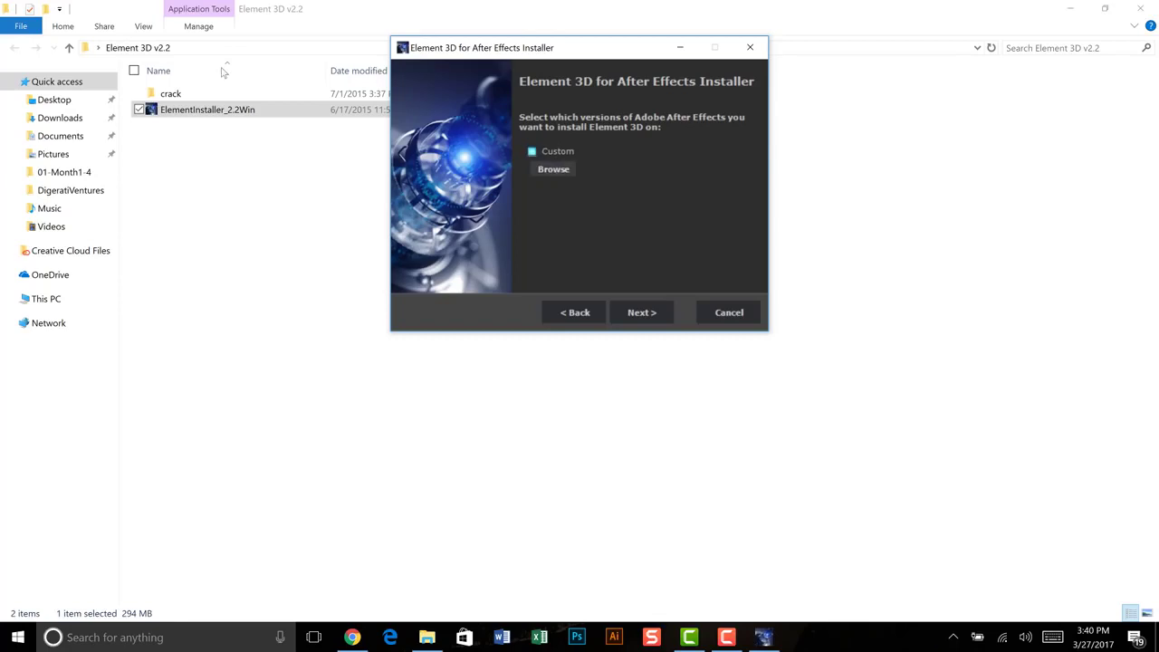
Set the custom install folder to C:/Program Files/Adobe/Adobe After Effects CC 2017
{"action": "left_click", "coordinate": [553, 169]}
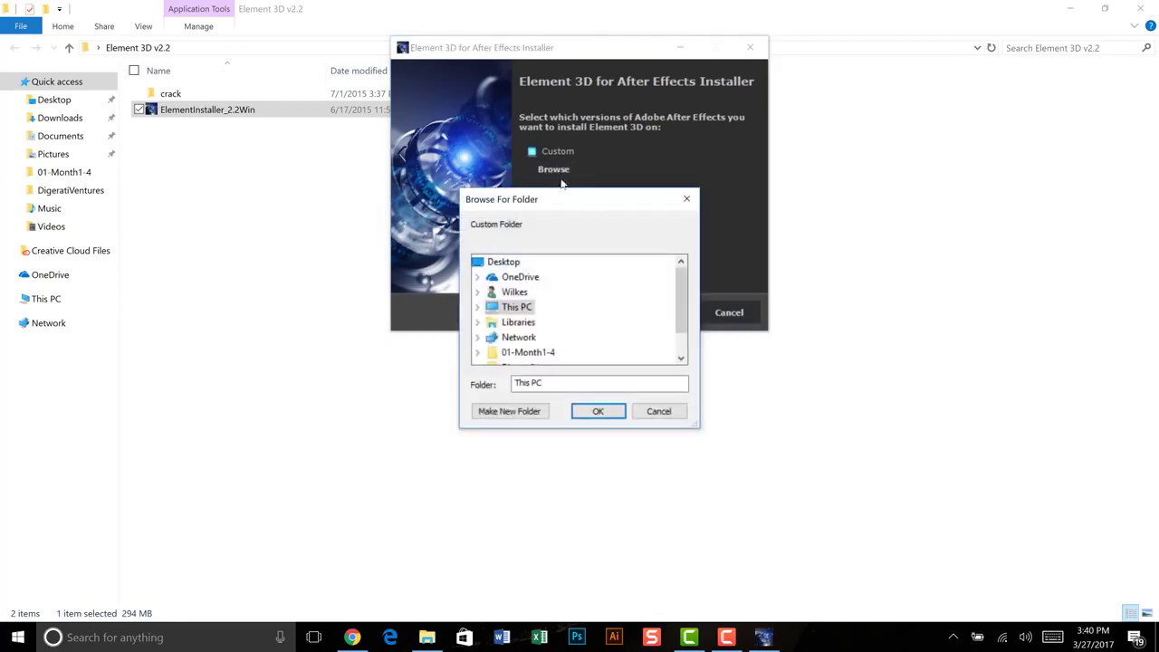
{"action": "left_click", "coordinate": [477, 310]}
{"action": "scroll", "coordinate": [511, 342], "scroll_direction": "down", "scroll_amount": 2}
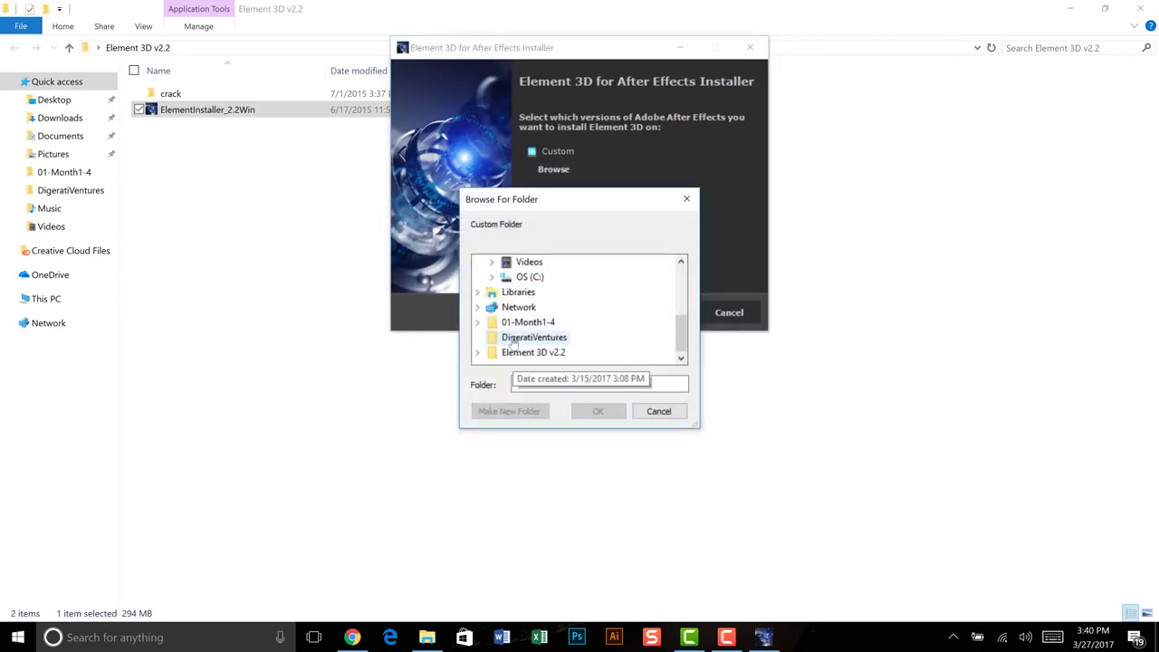
{"action": "left_click", "coordinate": [493, 277]}
{"action": "scroll", "coordinate": [529, 308], "scroll_direction": "down", "scroll_amount": 1}
{"action": "scroll", "coordinate": [534, 306], "scroll_direction": "down", "scroll_amount": 1}
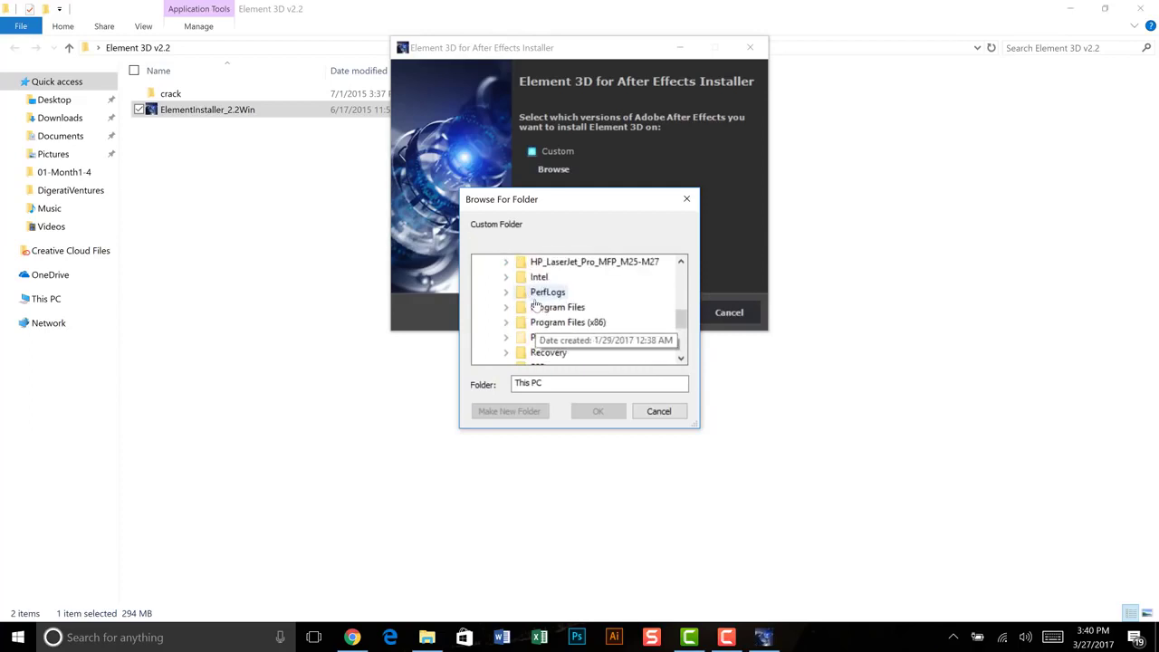
{"action": "scroll", "coordinate": [535, 306], "scroll_direction": "down", "scroll_amount": 1}
{"action": "double_click", "coordinate": [539, 261]}
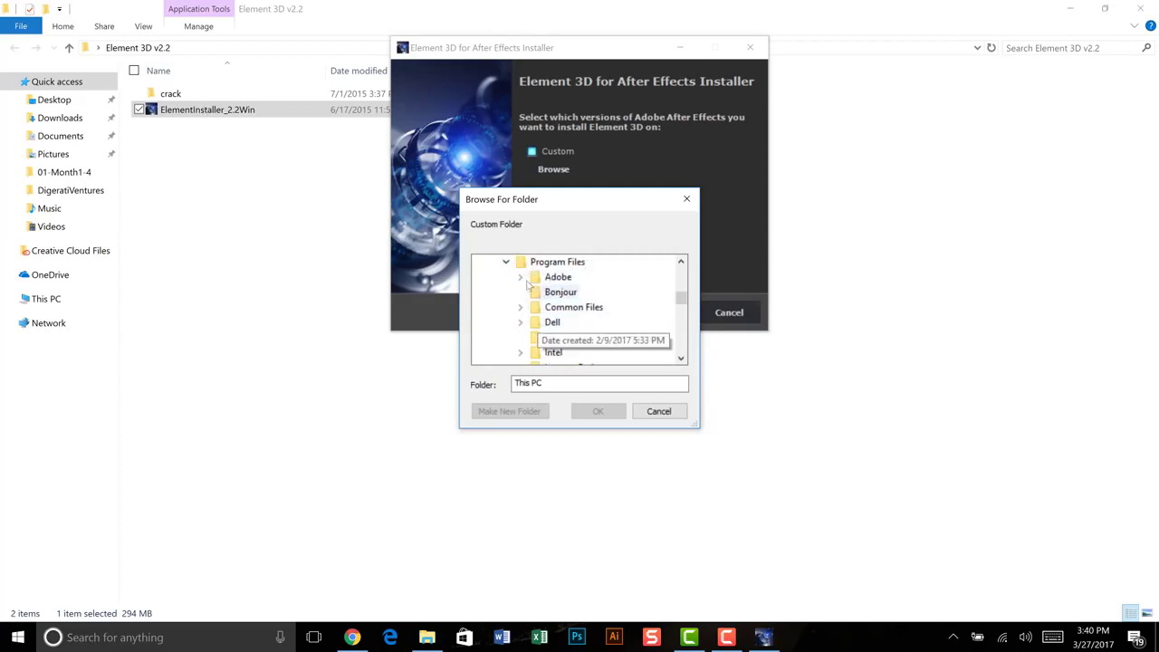
{"action": "left_click", "coordinate": [520, 277]}
{"action": "double_click", "coordinate": [593, 277]}
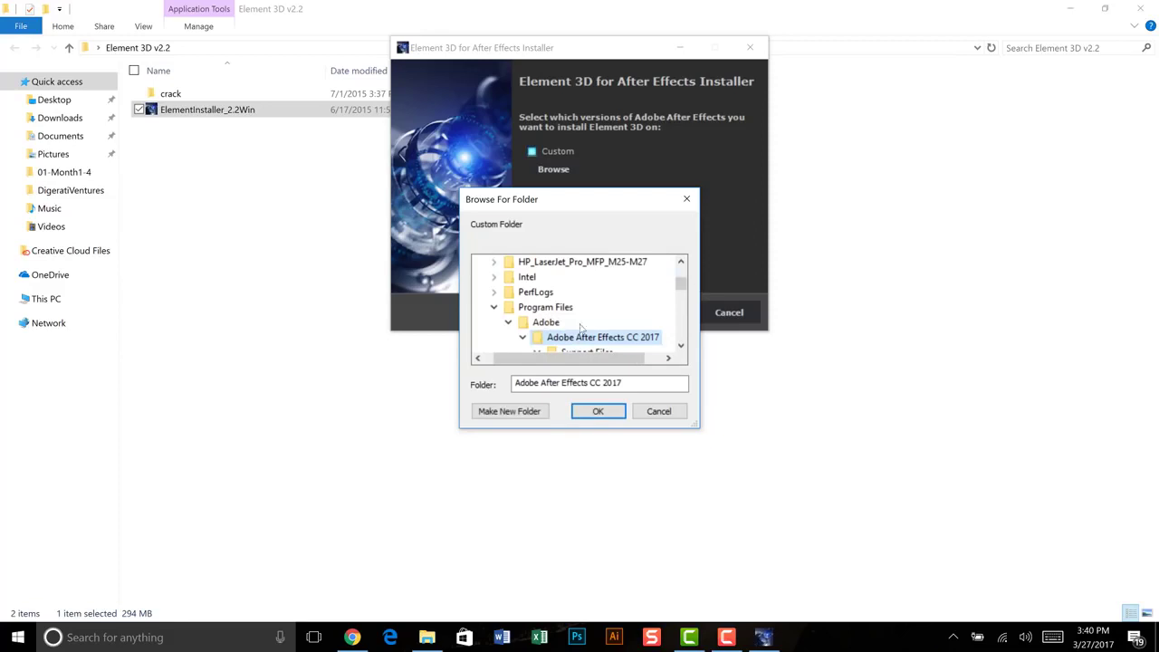
{"action": "left_click", "coordinate": [594, 413]}
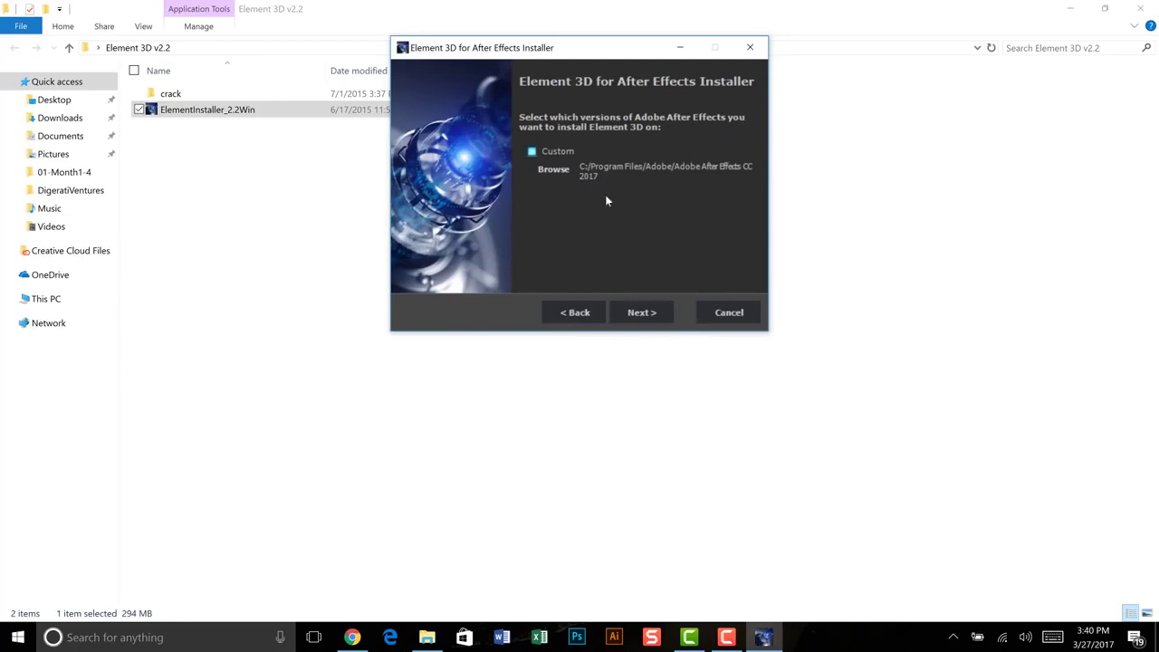
Keep assets in Current User Documents and install Element 3D to completion
{"action": "left_click", "coordinate": [640, 313]}
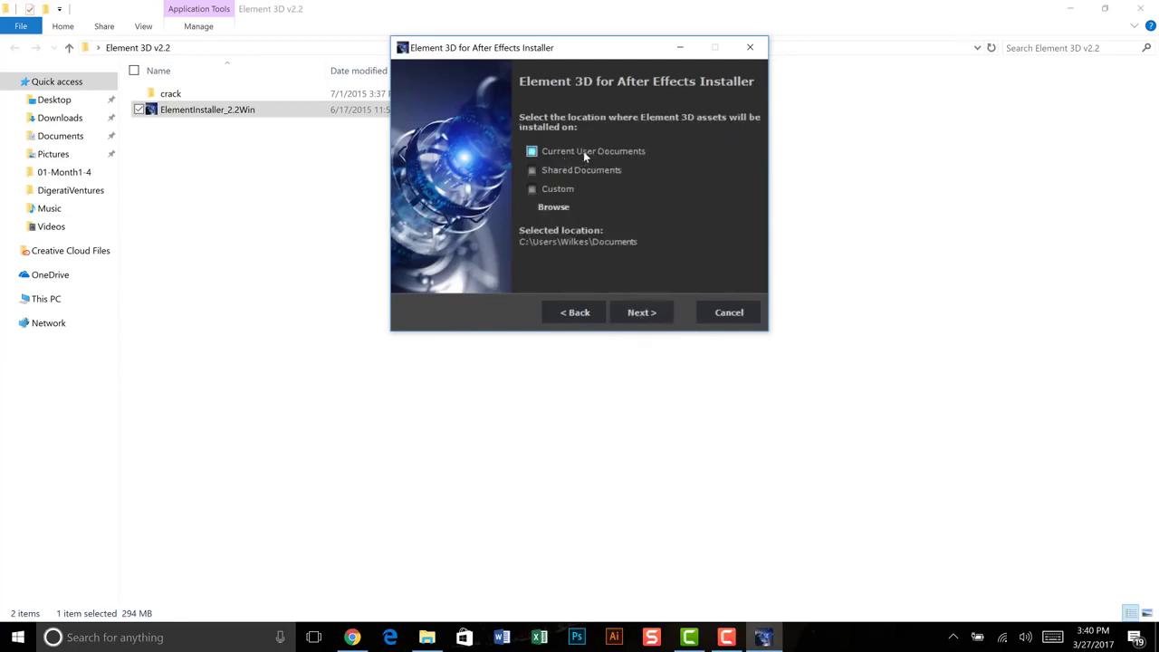
{"action": "left_click", "coordinate": [641, 313]}
{"action": "left_click", "coordinate": [646, 314]}
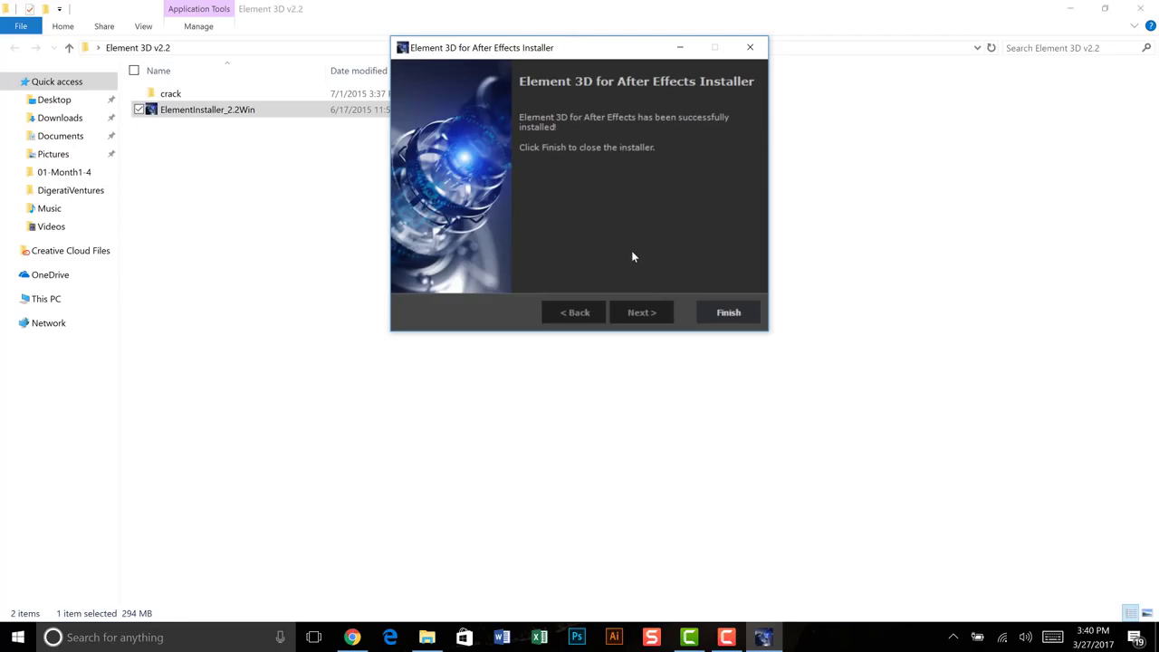
Close the installer and copy Element.aex and ElementLicense.license from the crack folder
{"action": "left_click", "coordinate": [751, 315]}
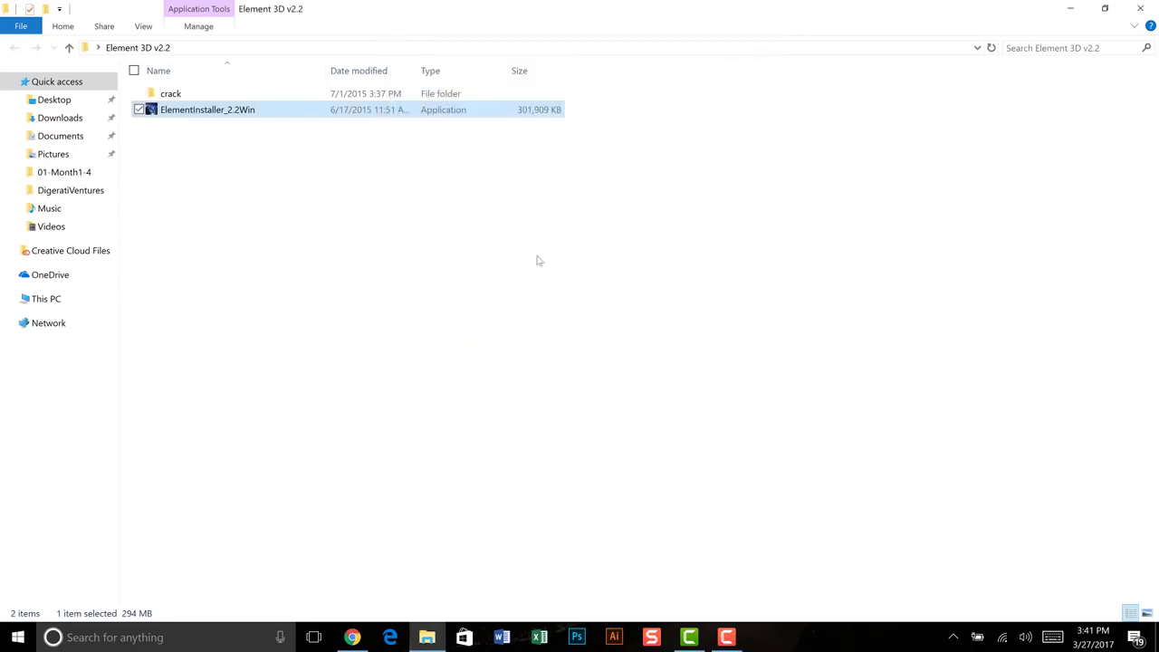
{"action": "double_click", "coordinate": [172, 94]}
{"action": "left_click_drag", "start_coordinate": [181, 105], "coordinate": [187, 96]}
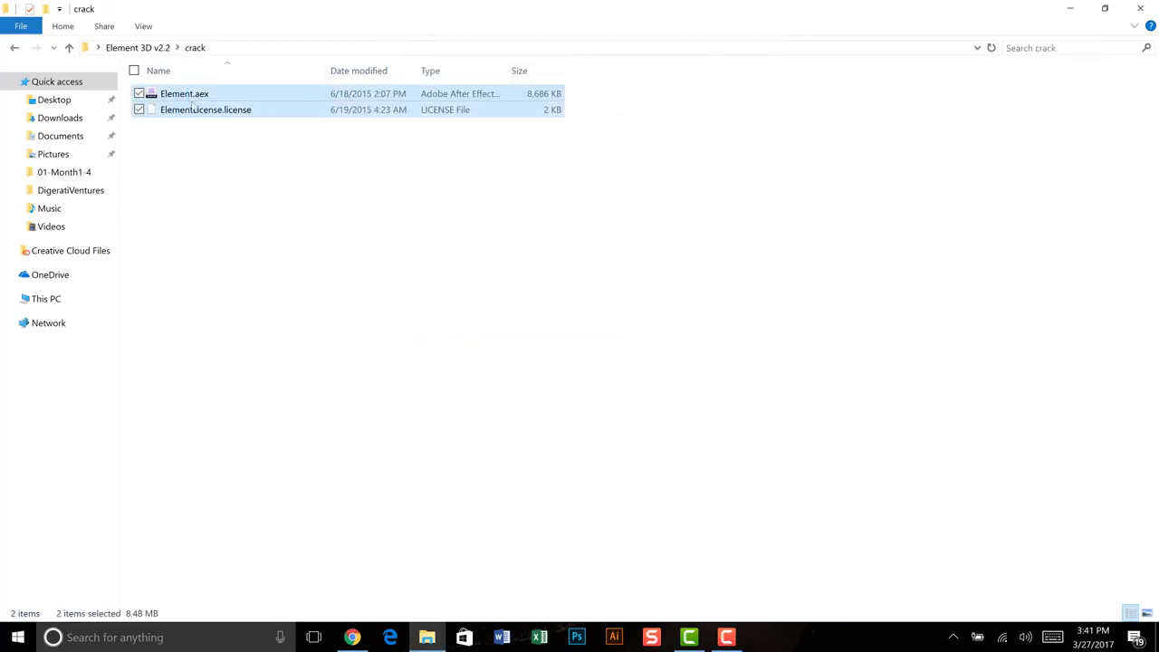
{"action": "right_click", "coordinate": [187, 99]}
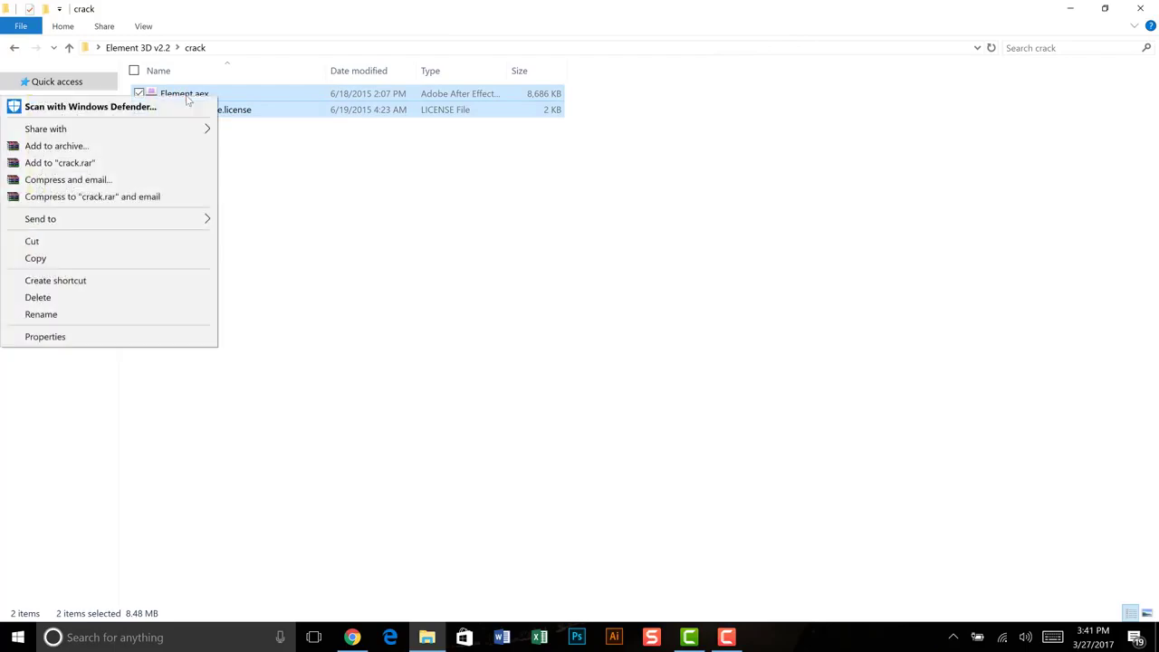
{"action": "left_click", "coordinate": [136, 258]}
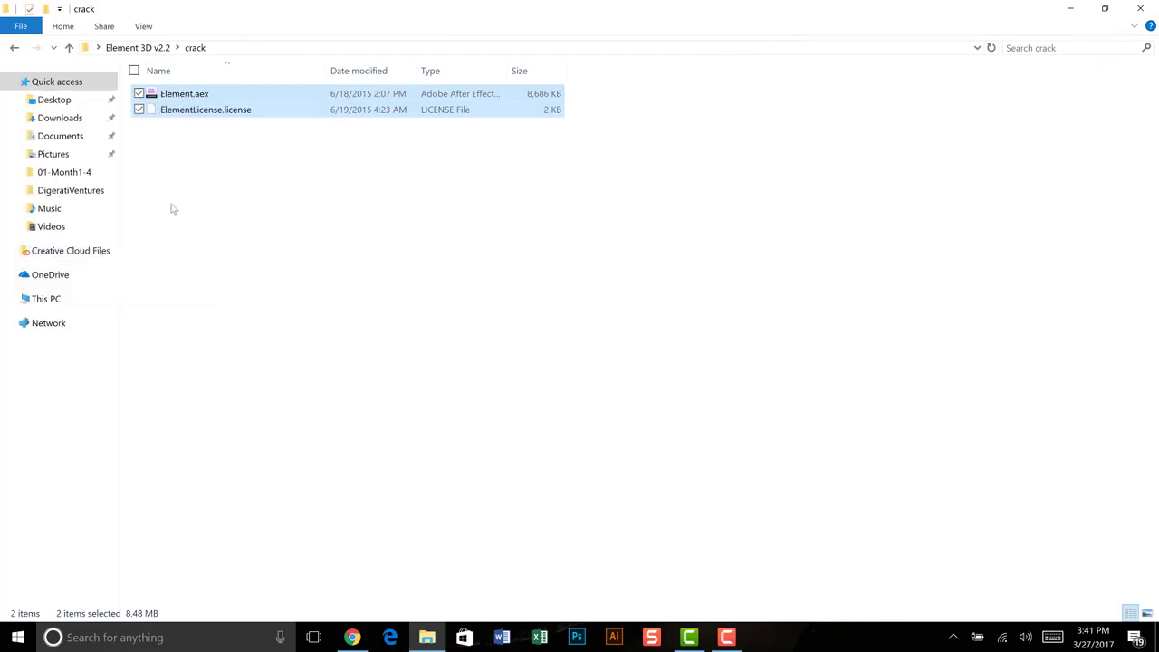
{"action": "left_click", "coordinate": [45, 301]}
Navigate to C:/Program Files/Adobe/Adobe After Effects CC 2017/VideoCopilot
{"action": "double_click", "coordinate": [158, 218]}
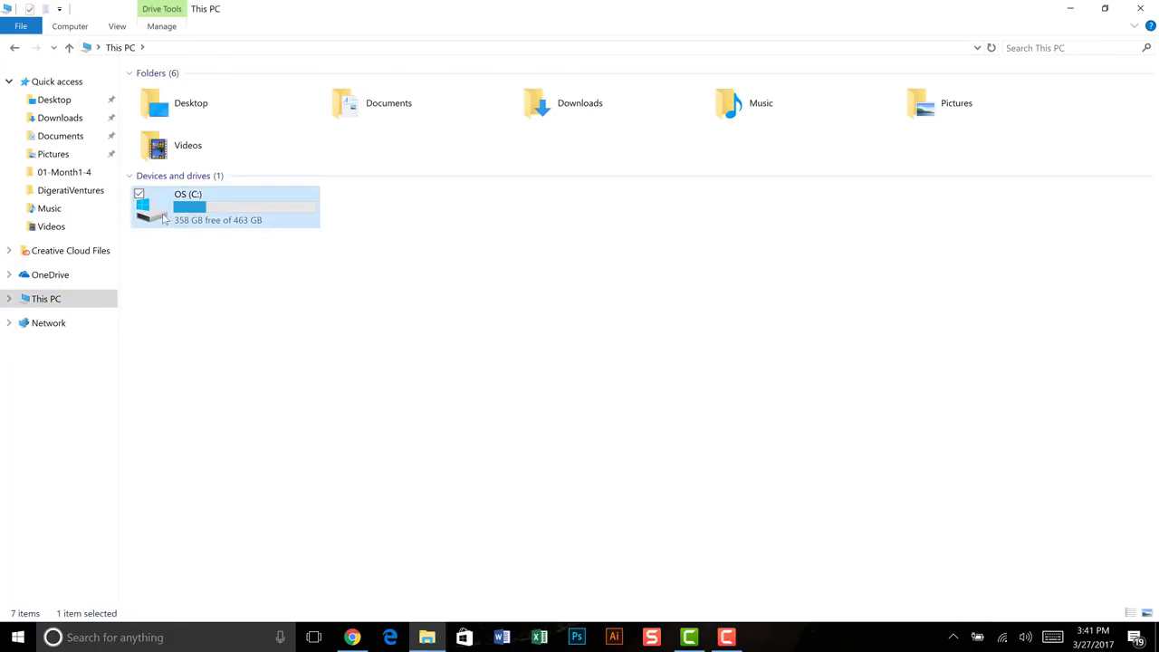
{"action": "left_click", "coordinate": [207, 224]}
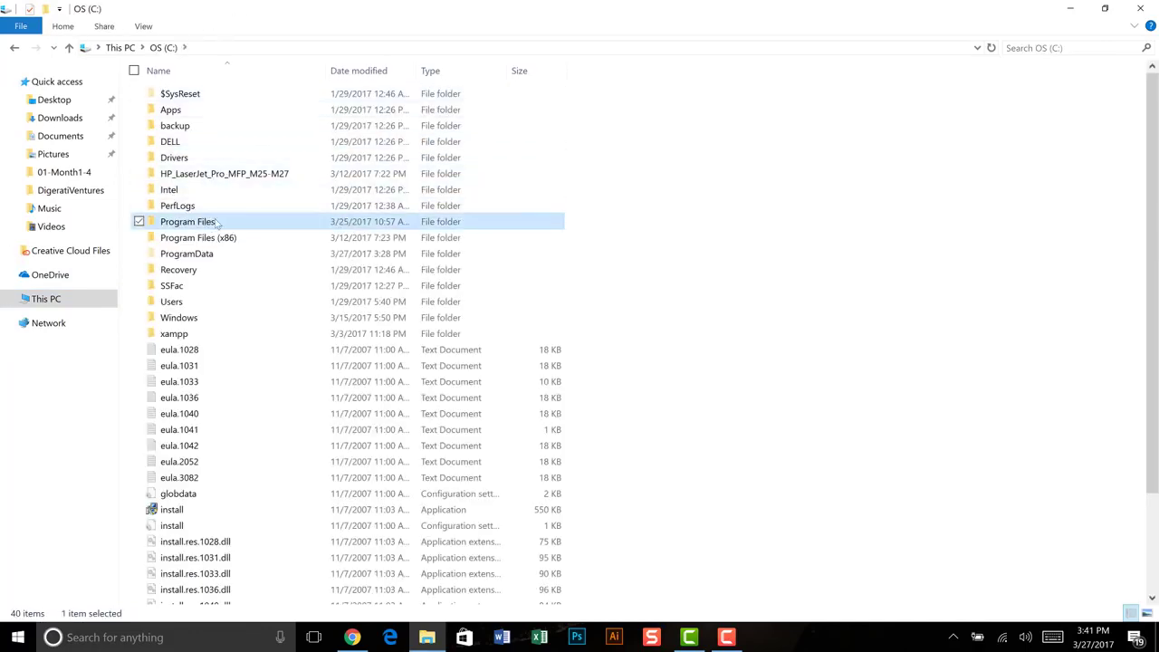
{"action": "double_click", "coordinate": [204, 226]}
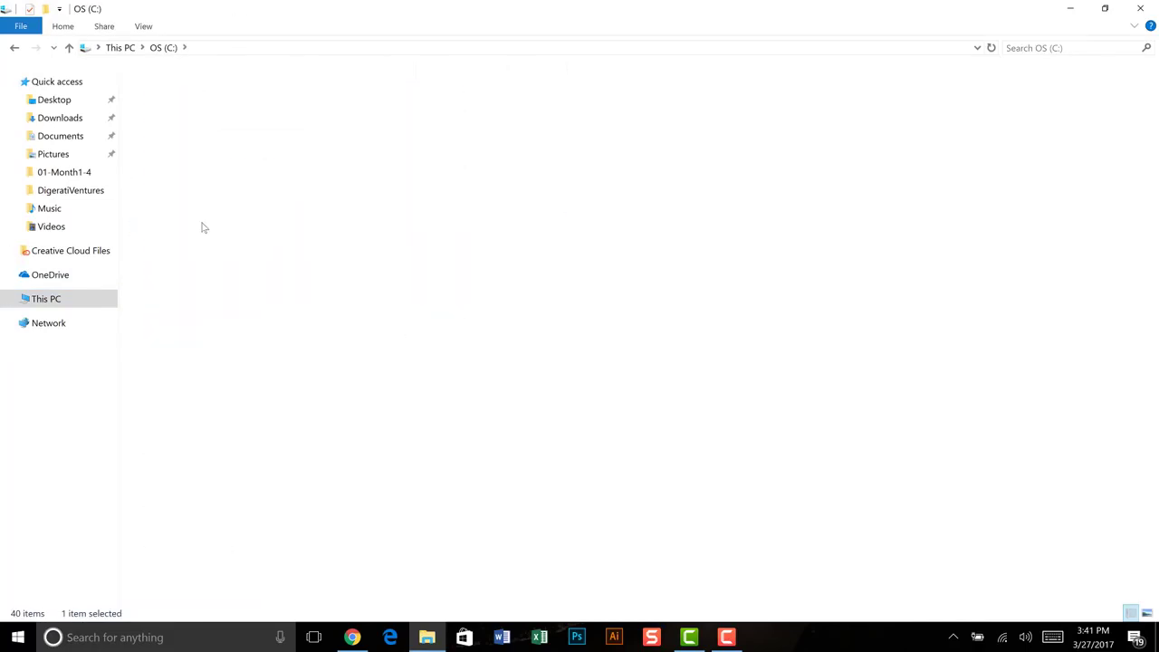
{"action": "left_click", "coordinate": [180, 100]}
{"action": "double_click", "coordinate": [181, 101]}
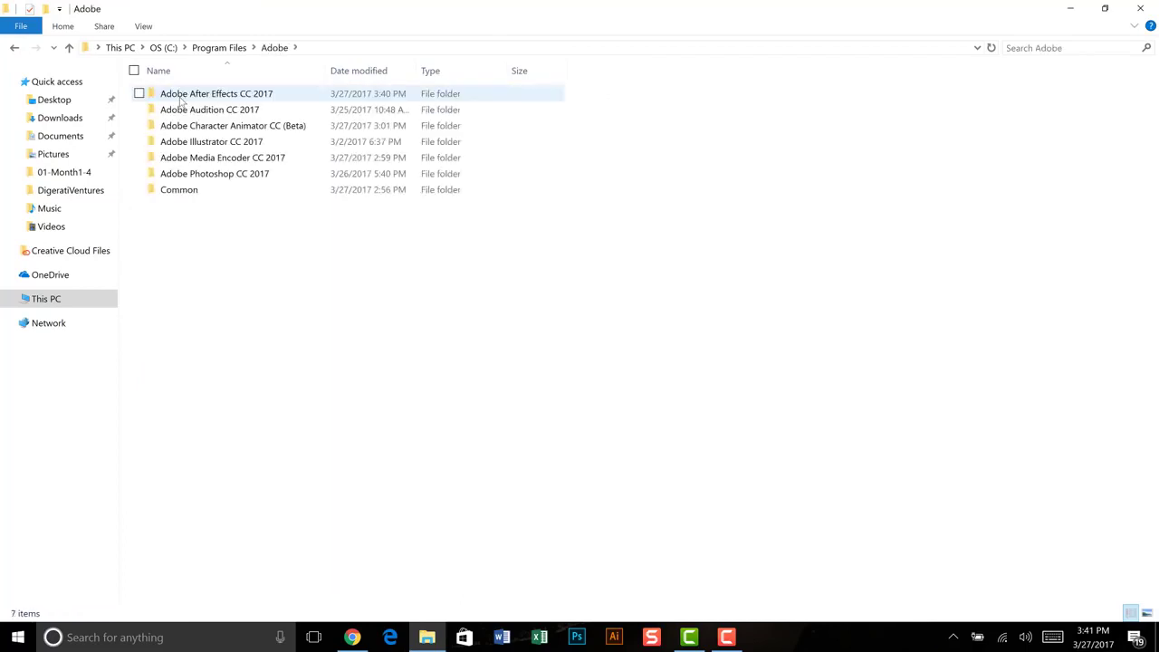
{"action": "double_click", "coordinate": [181, 98]}
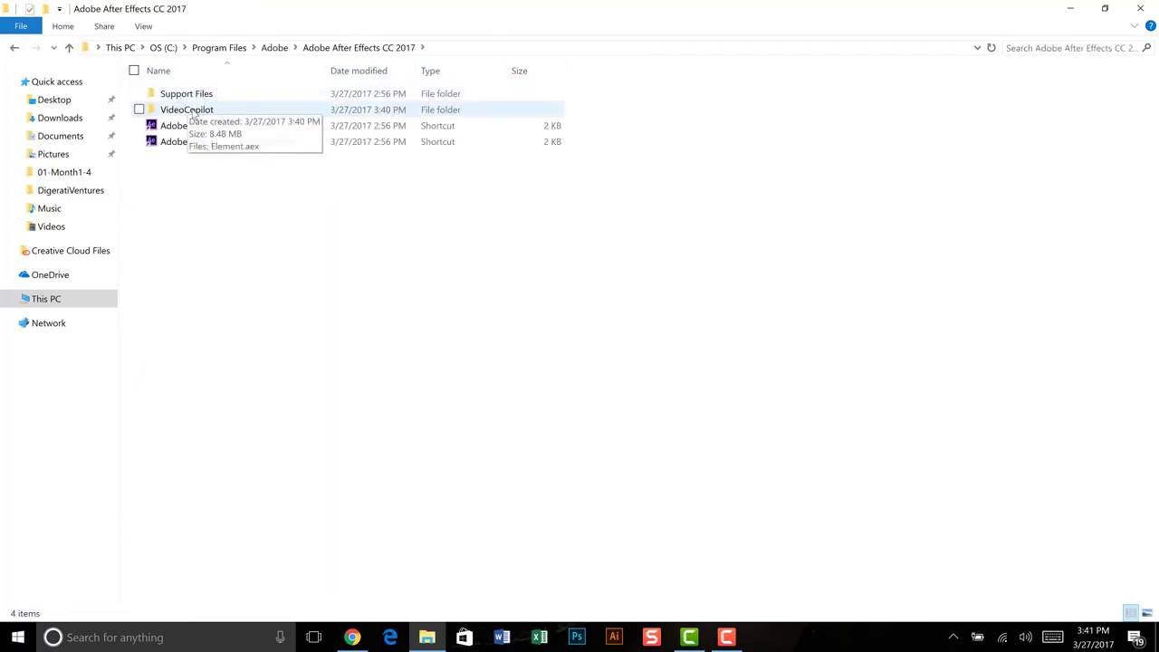
{"action": "double_click", "coordinate": [211, 111]}
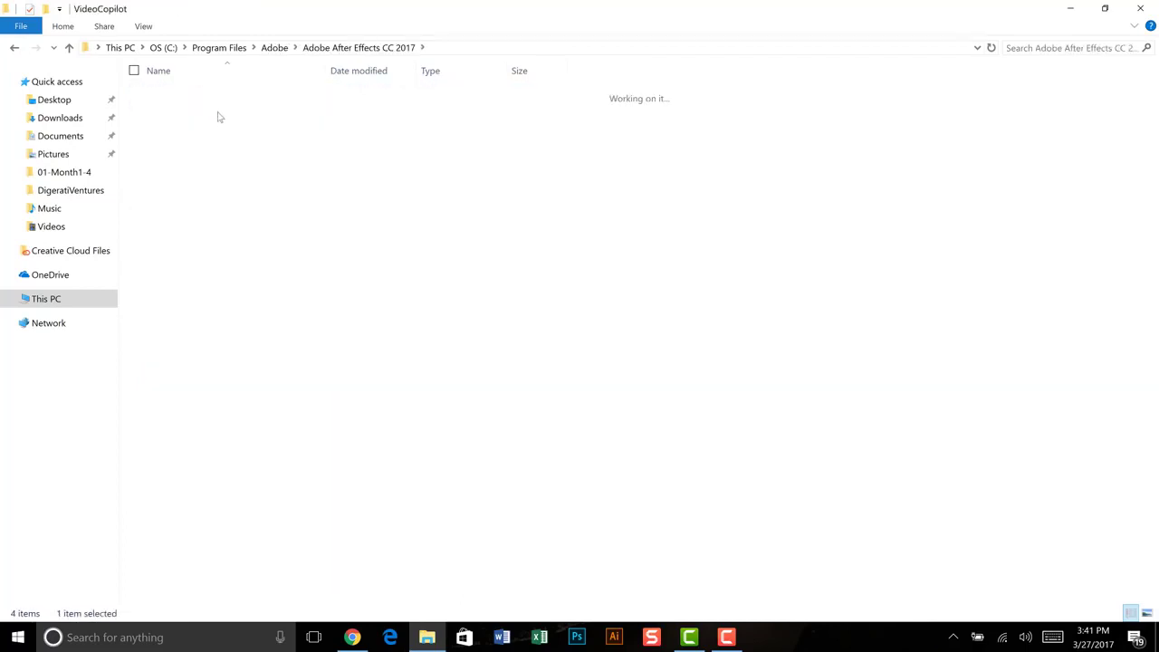
Delete the installed Element.aex and paste in the two crack files
{"action": "left_click", "coordinate": [206, 100]}
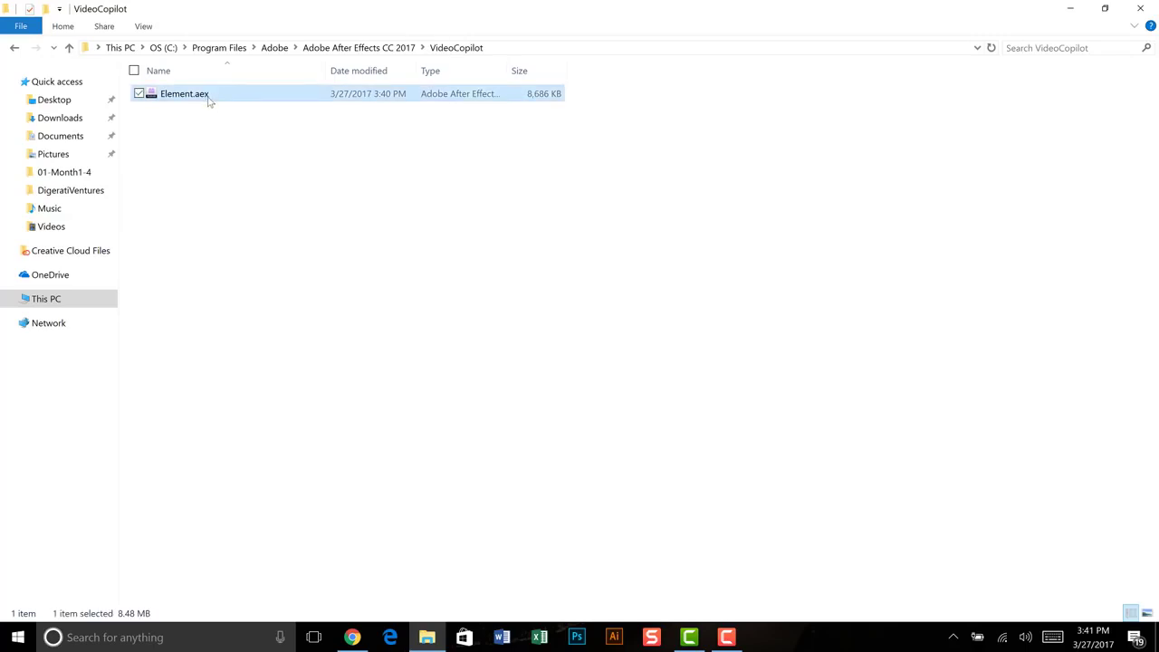
{"action": "key", "text": "Delete"}
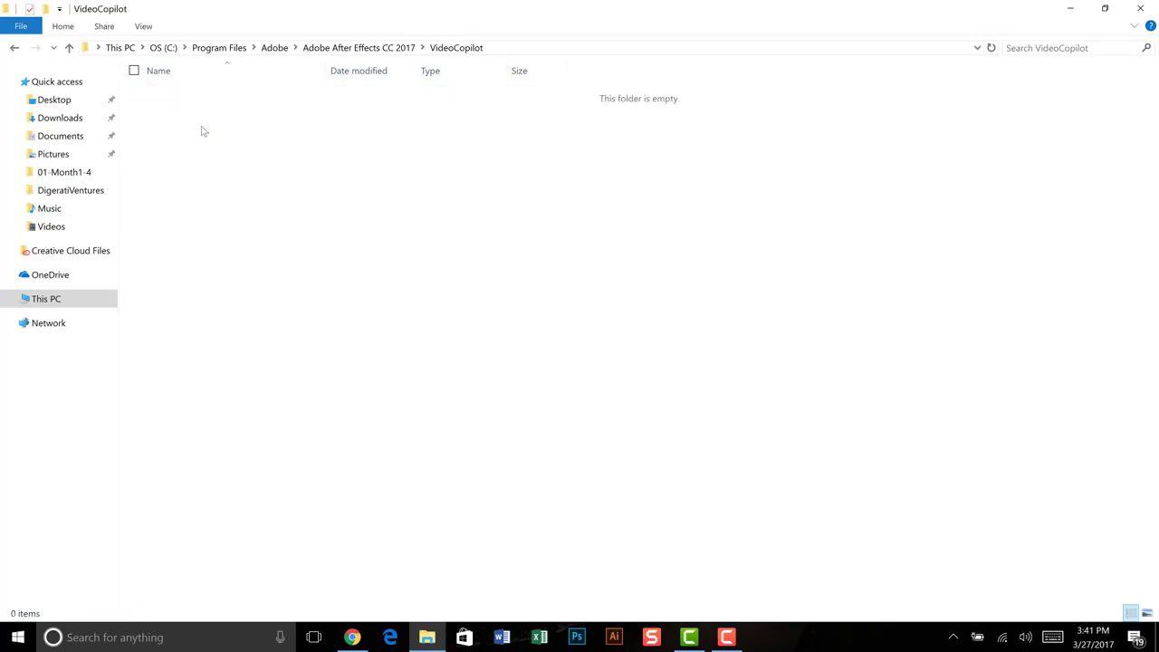
{"action": "right_click", "coordinate": [203, 131]}
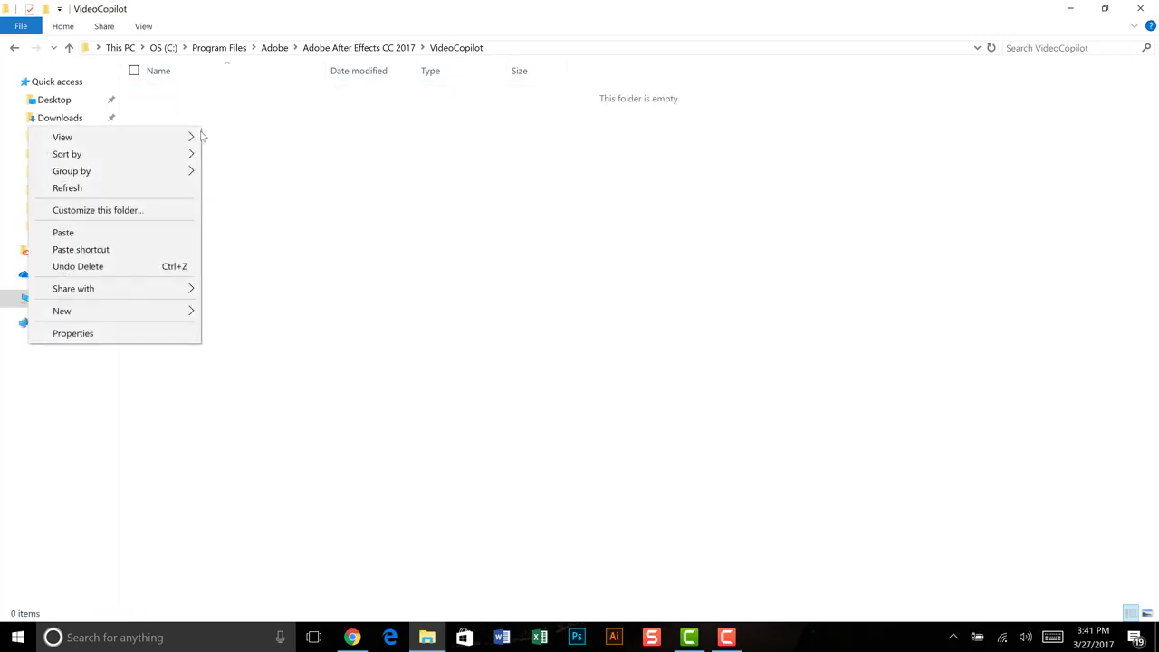
{"action": "left_click", "coordinate": [124, 233]}
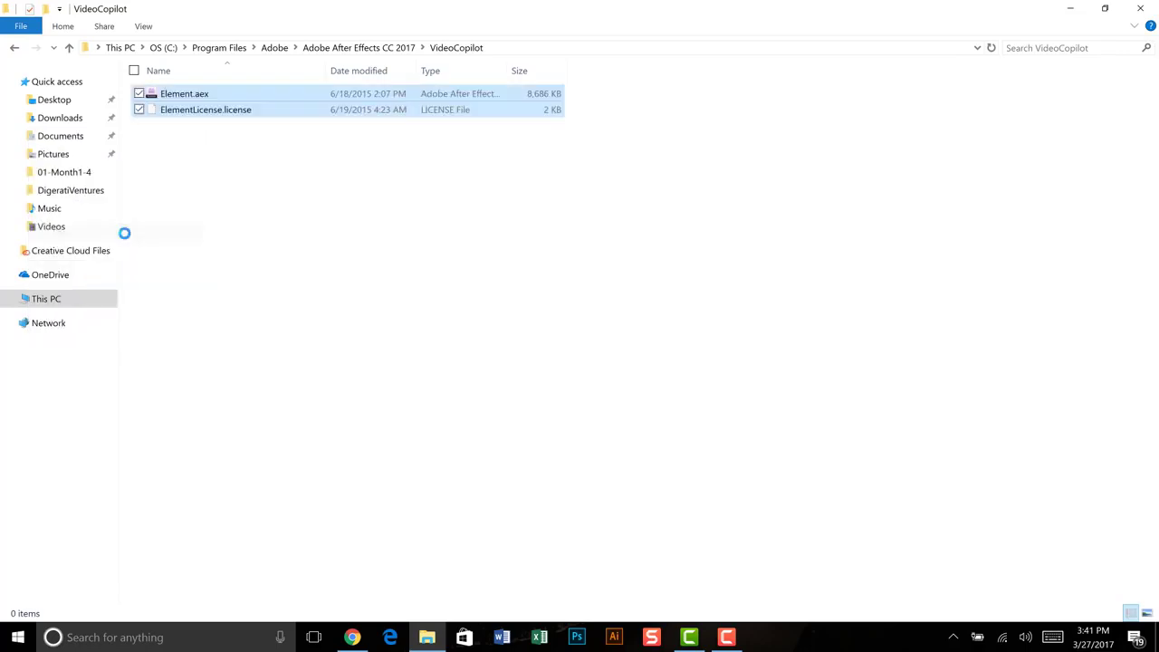
Copy the newly pasted Element.aex from VideoCopilot
{"action": "left_click", "coordinate": [254, 154]}
{"action": "left_click", "coordinate": [186, 98]}
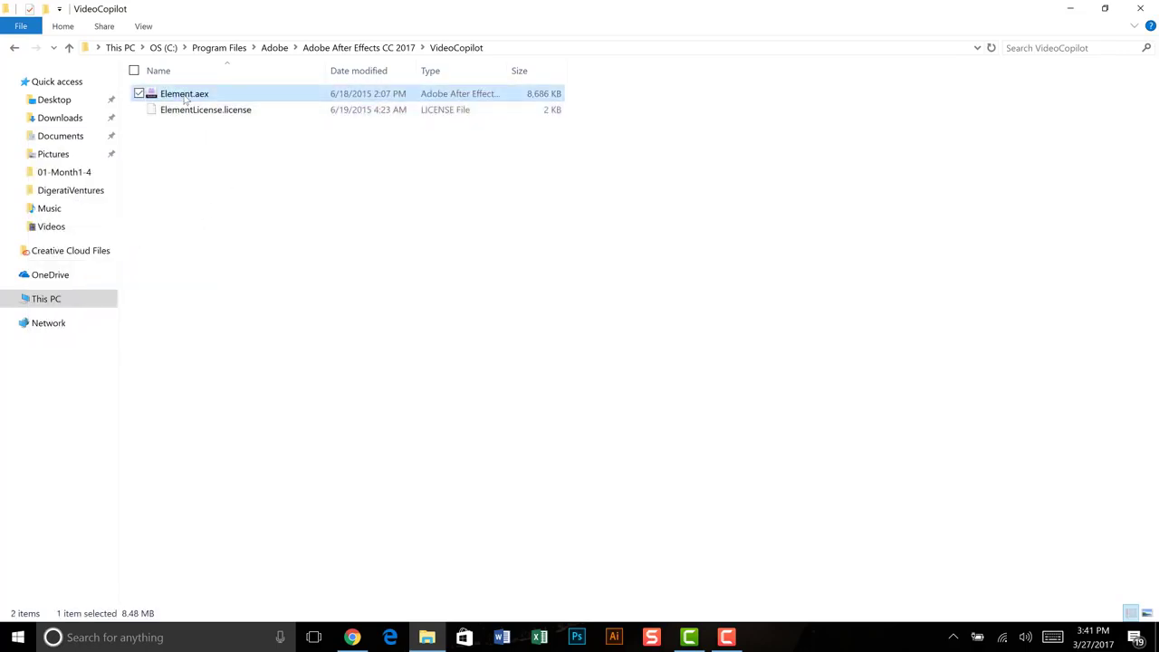
{"action": "left_click", "coordinate": [194, 149]}
{"action": "left_click", "coordinate": [186, 97]}
{"action": "right_click", "coordinate": [186, 97]}
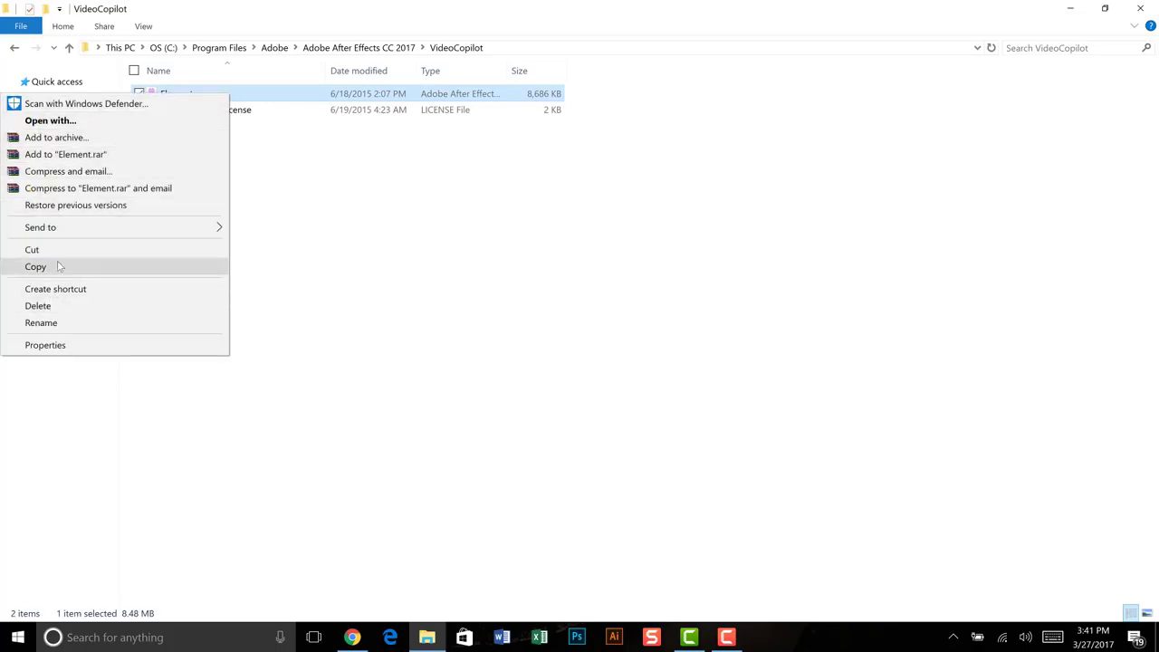
{"action": "left_click", "coordinate": [241, 210]}
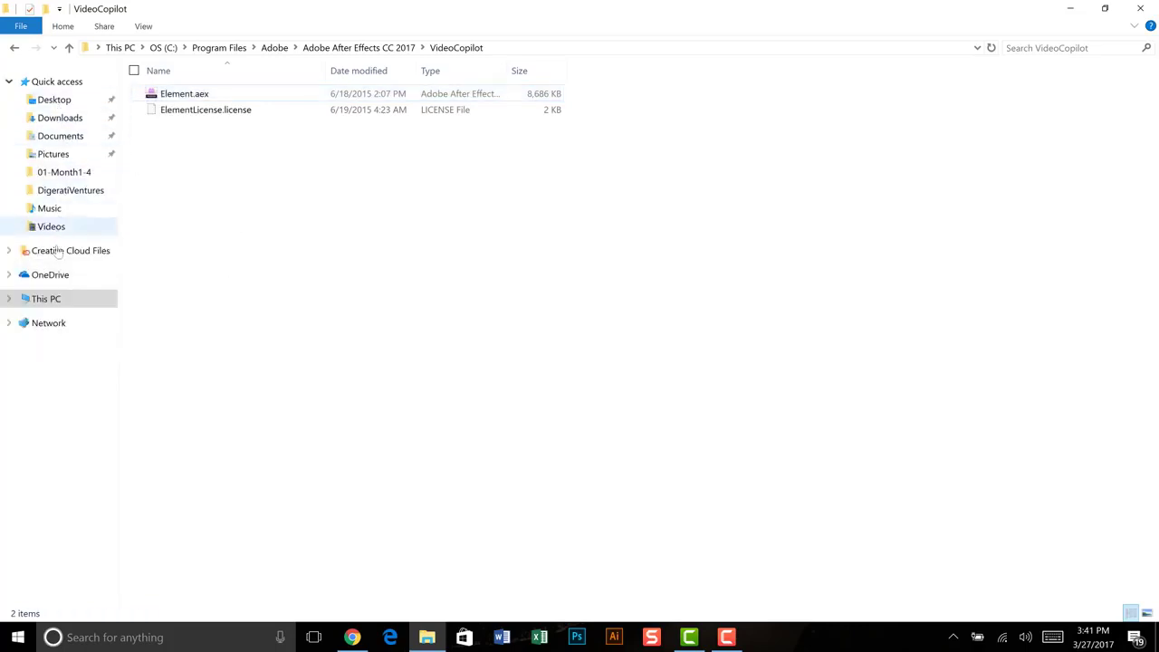
Paste Element.aex into After Effects CC 2017's Support Files/Plug-ins/Effects folder
{"action": "left_click", "coordinate": [14, 50]}
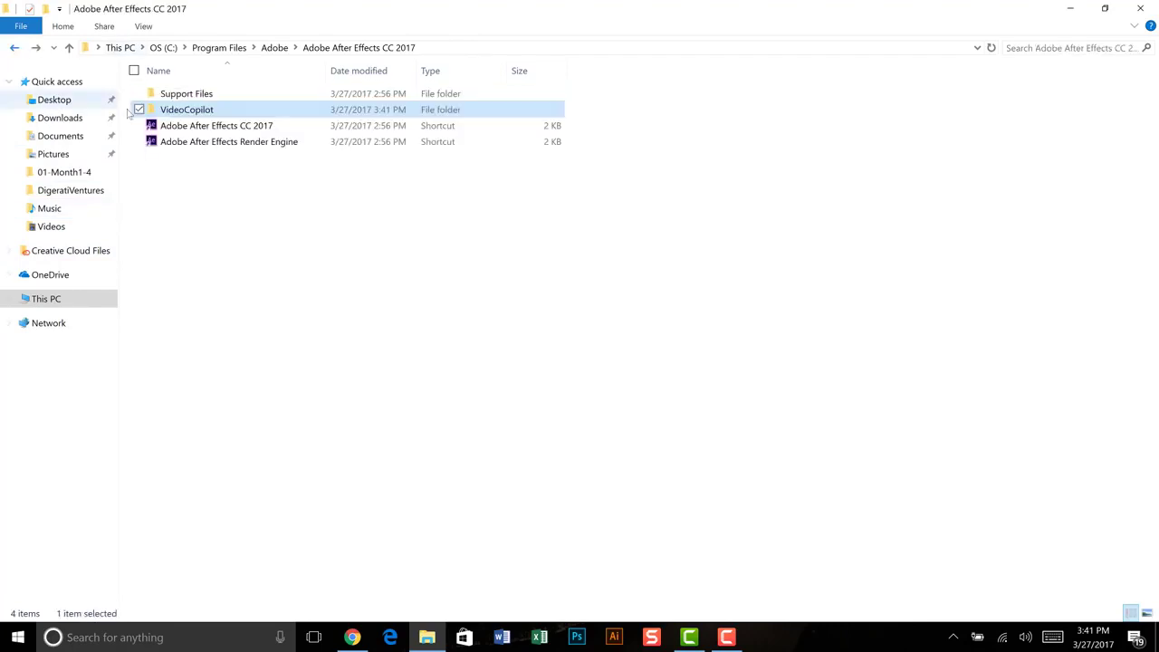
{"action": "double_click", "coordinate": [208, 95]}
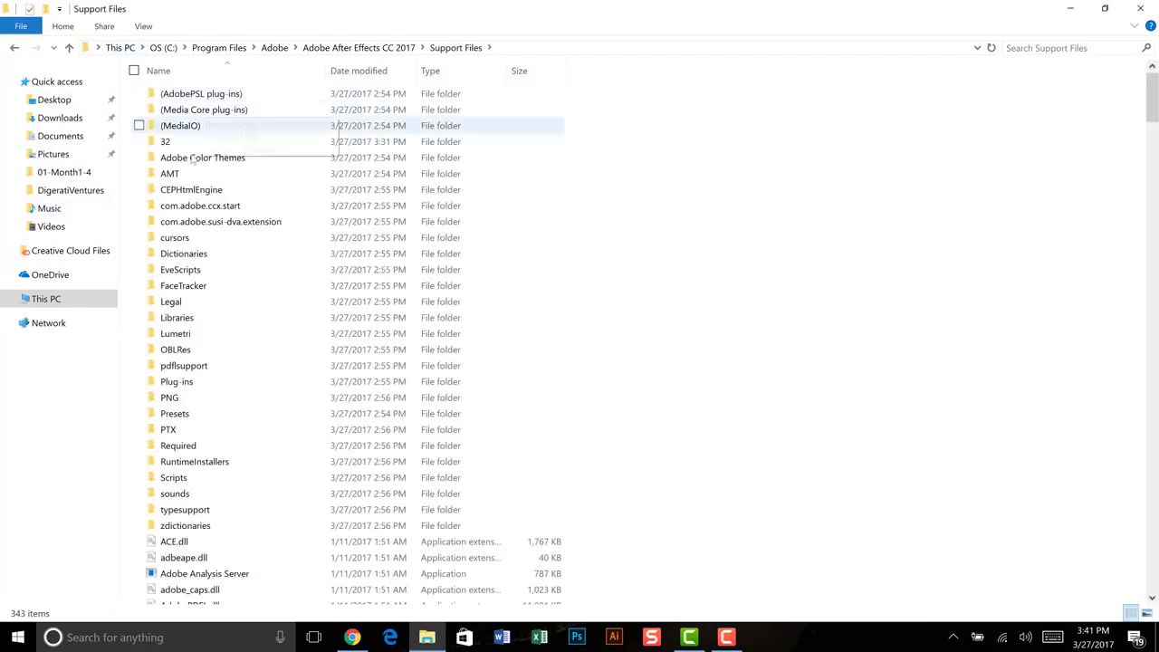
{"action": "double_click", "coordinate": [177, 381]}
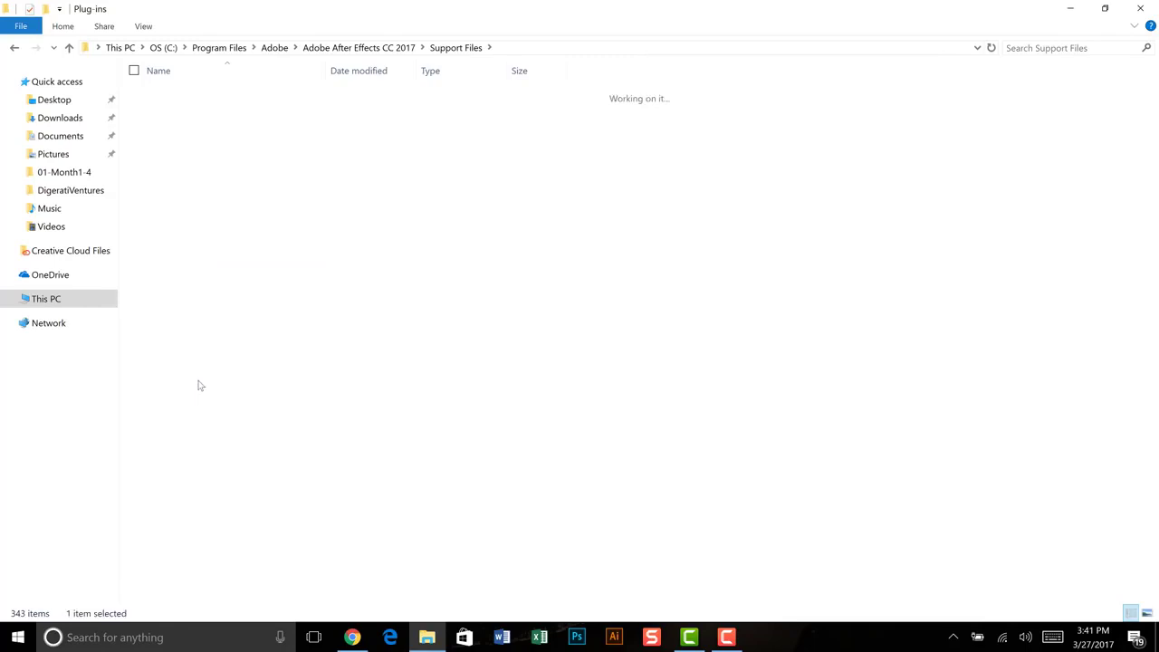
{"action": "left_click", "coordinate": [172, 96]}
{"action": "double_click", "coordinate": [172, 100]}
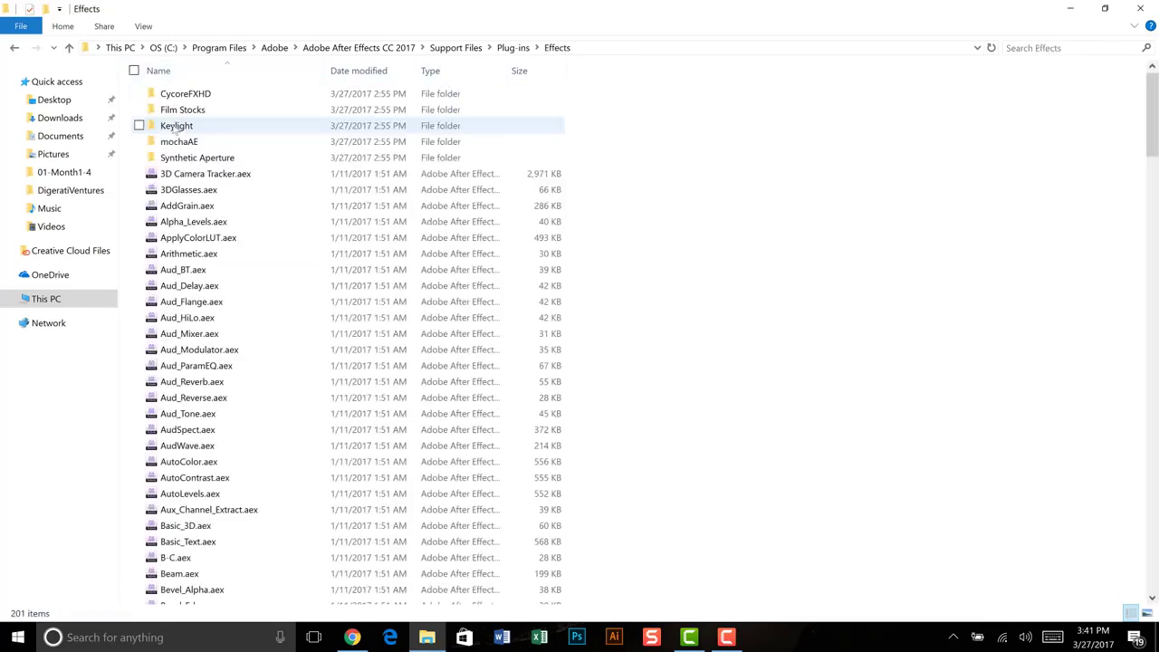
{"action": "right_click", "coordinate": [738, 334]}
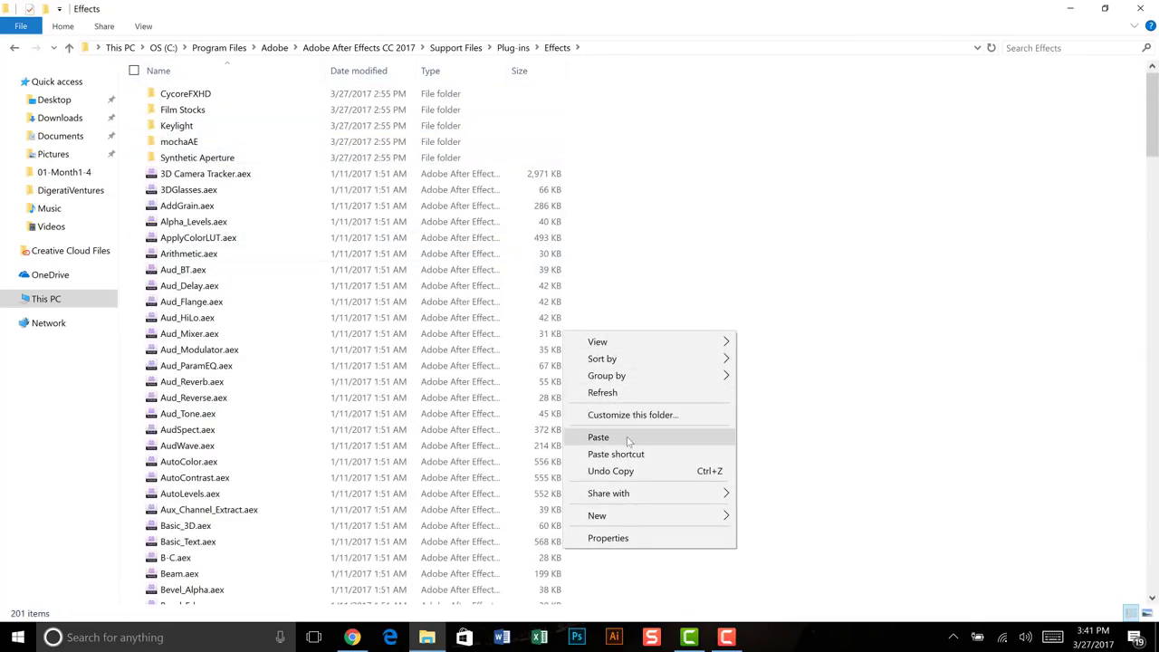
{"action": "left_click", "coordinate": [599, 436]}
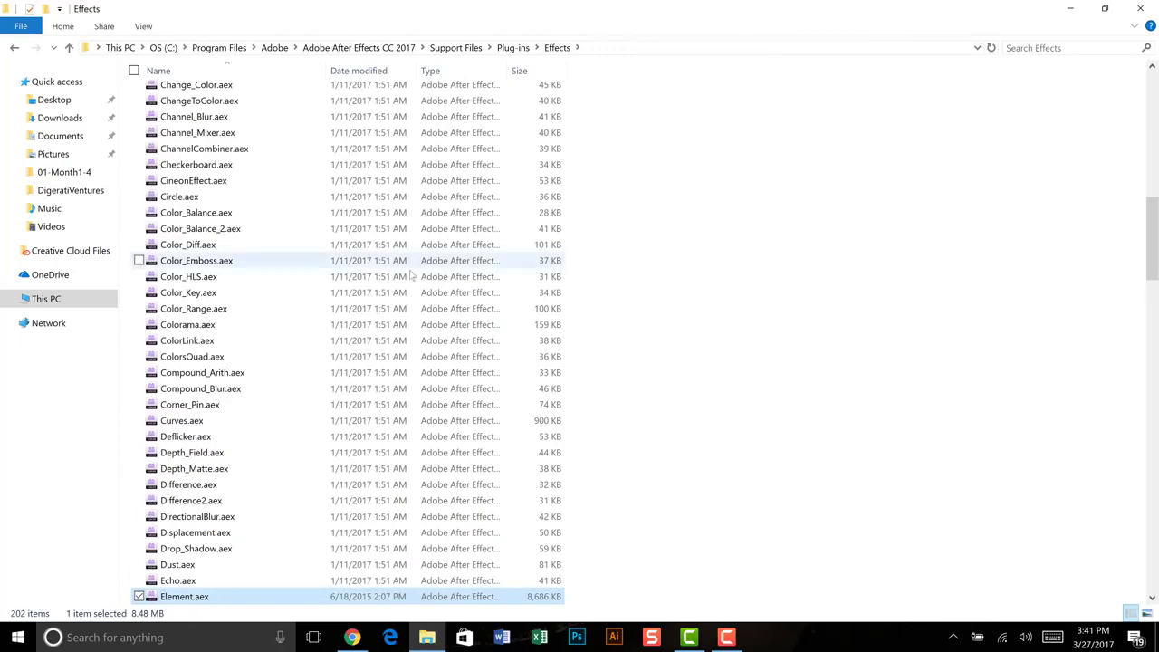
{"action": "scroll", "coordinate": [351, 226], "scroll_direction": "up", "scroll_amount": 5}
{"action": "scroll", "coordinate": [344, 222], "scroll_direction": "up", "scroll_amount": 5}
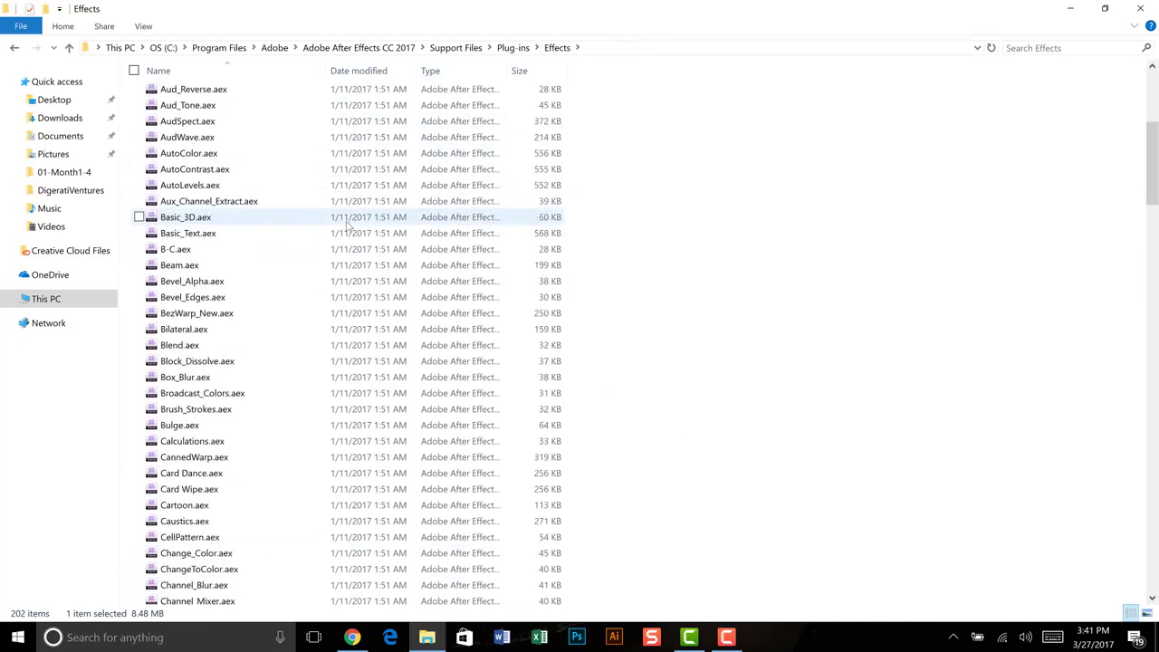
{"action": "scroll", "coordinate": [341, 222], "scroll_direction": "up", "scroll_amount": 7}
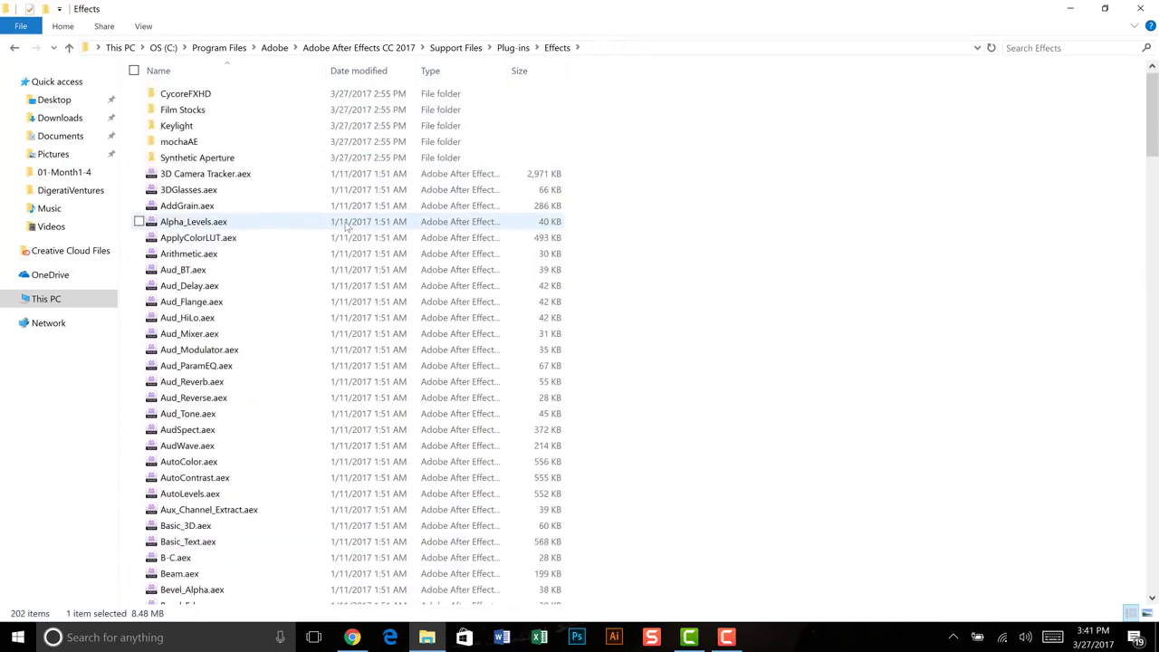
Close the Effects folder window and start After Effects CC 2017 from the Start menu's Recently added list
{"action": "left_click", "coordinate": [1140, 9]}
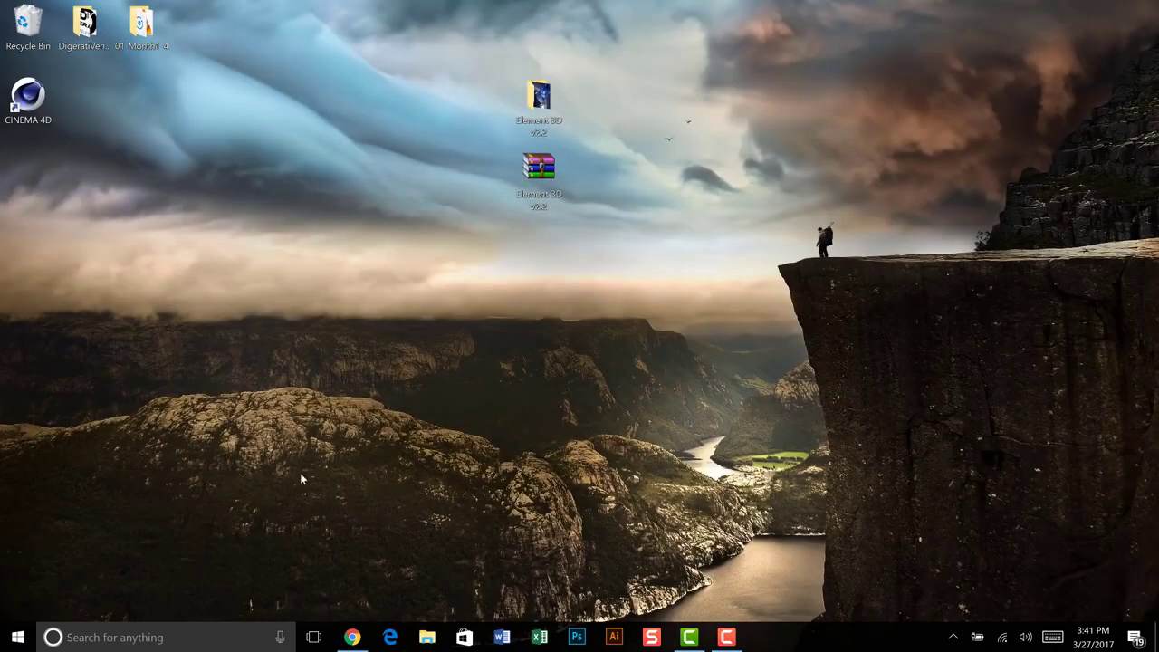
{"action": "left_click", "coordinate": [17, 636]}
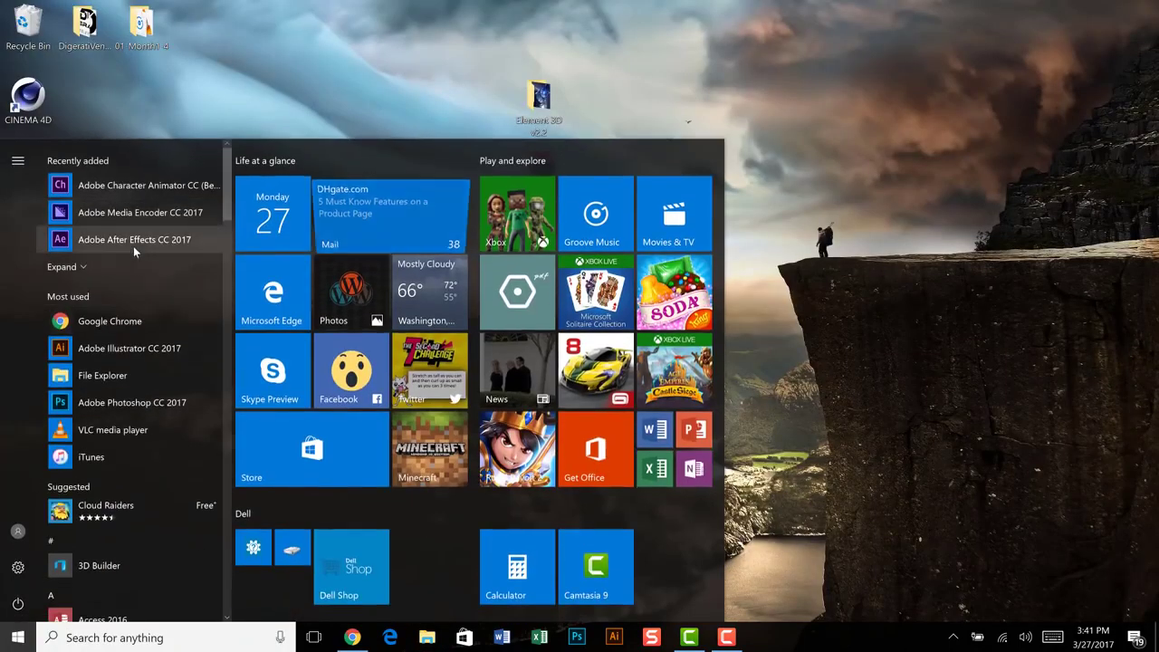
{"action": "left_click", "coordinate": [127, 237]}
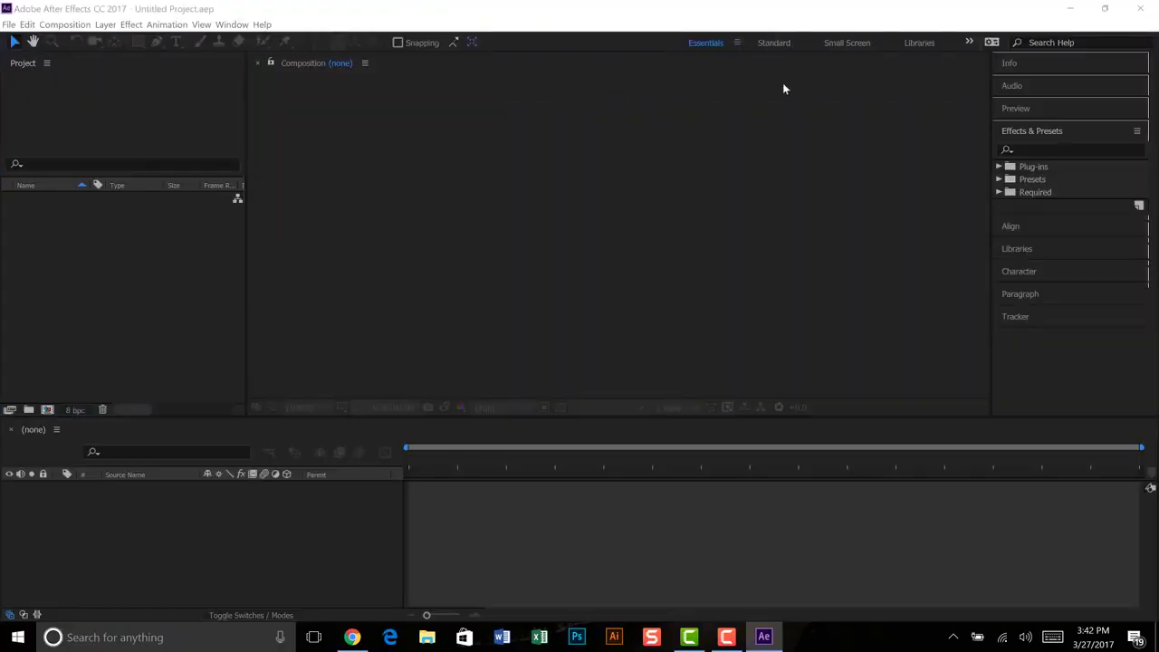
Dismiss the start screen and create Comp 1 with default composition settings
{"action": "key", "text": "Escape"}
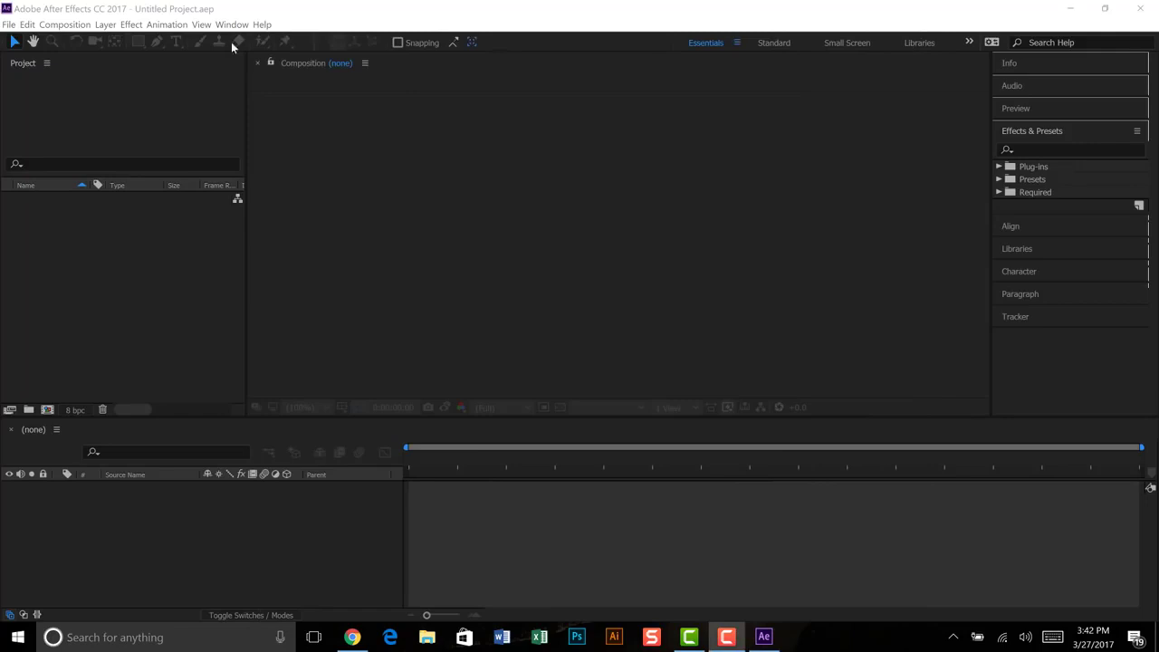
{"action": "left_click", "coordinate": [88, 27]}
{"action": "left_click", "coordinate": [80, 40]}
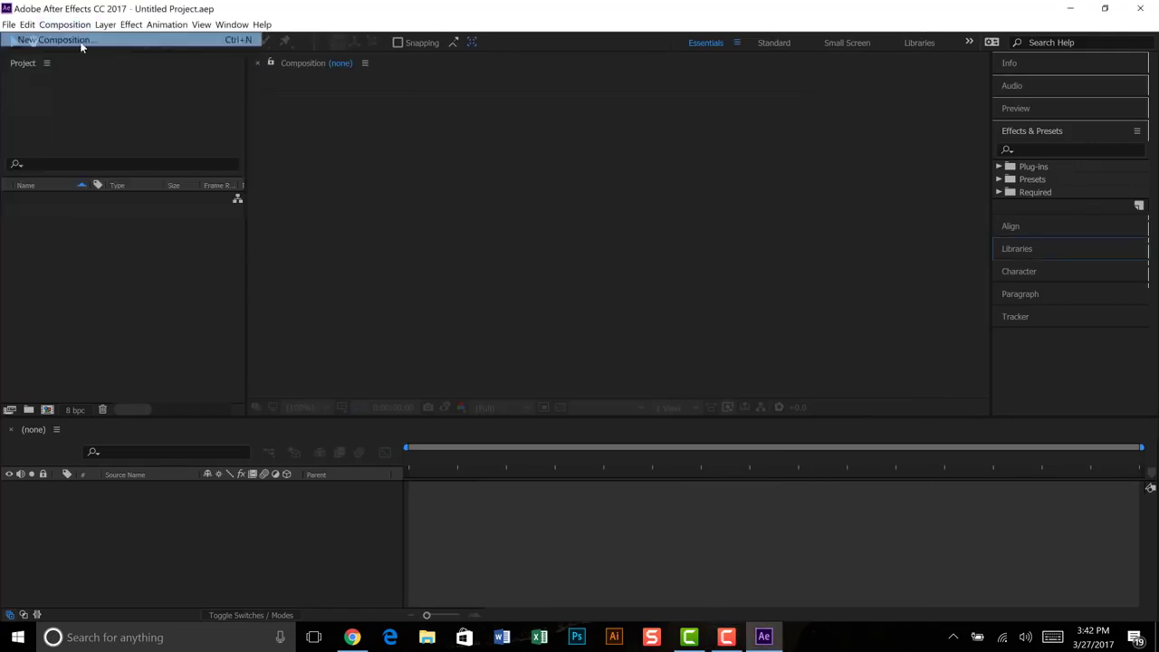
{"action": "left_click", "coordinate": [661, 470]}
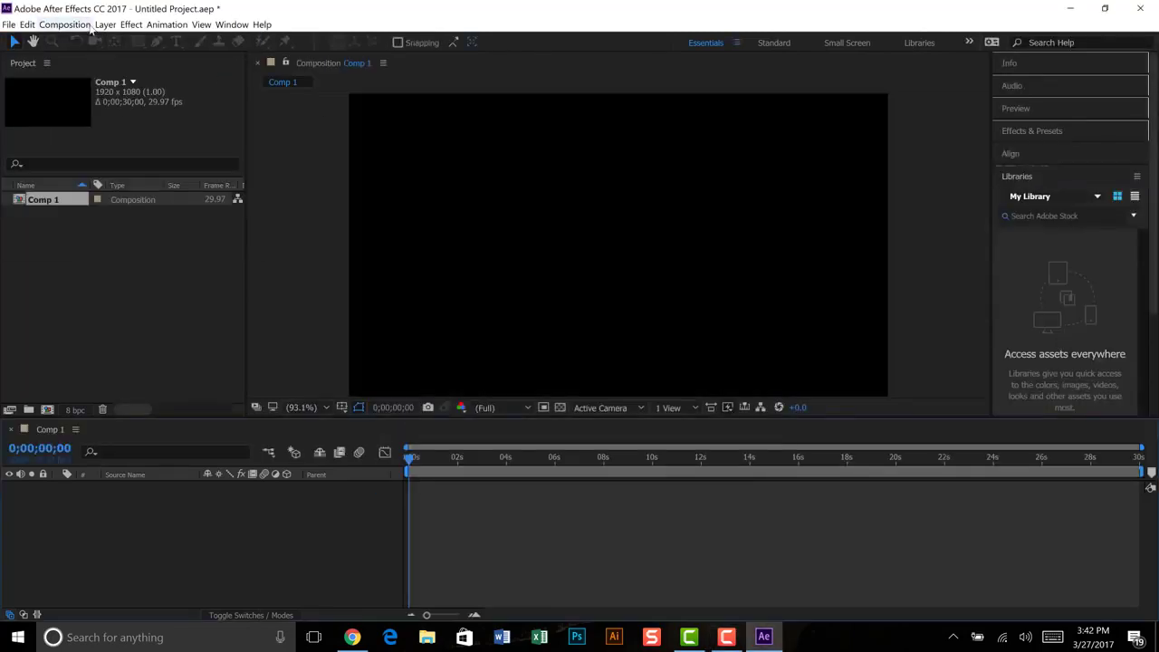
Add a new solid layer, Dark Gray Solid 1, with default settings to Comp 1
{"action": "left_click", "coordinate": [105, 24]}
{"action": "mouse_move", "coordinate": [27, 39]}
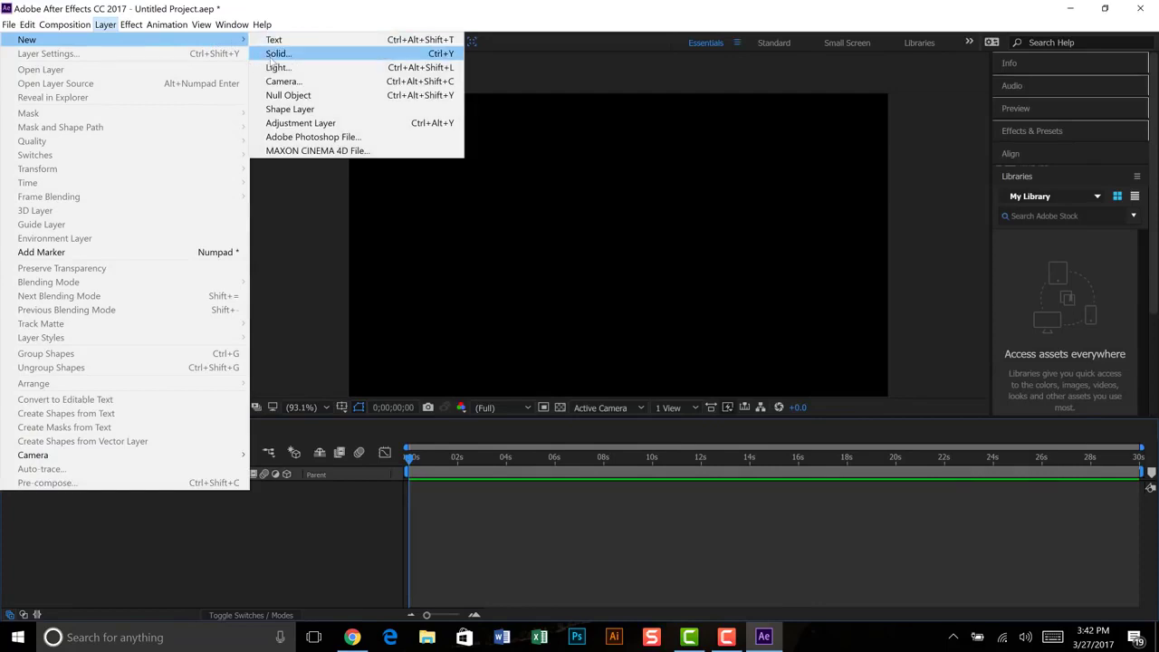
{"action": "left_click", "coordinate": [274, 53]}
{"action": "left_click", "coordinate": [621, 450]}
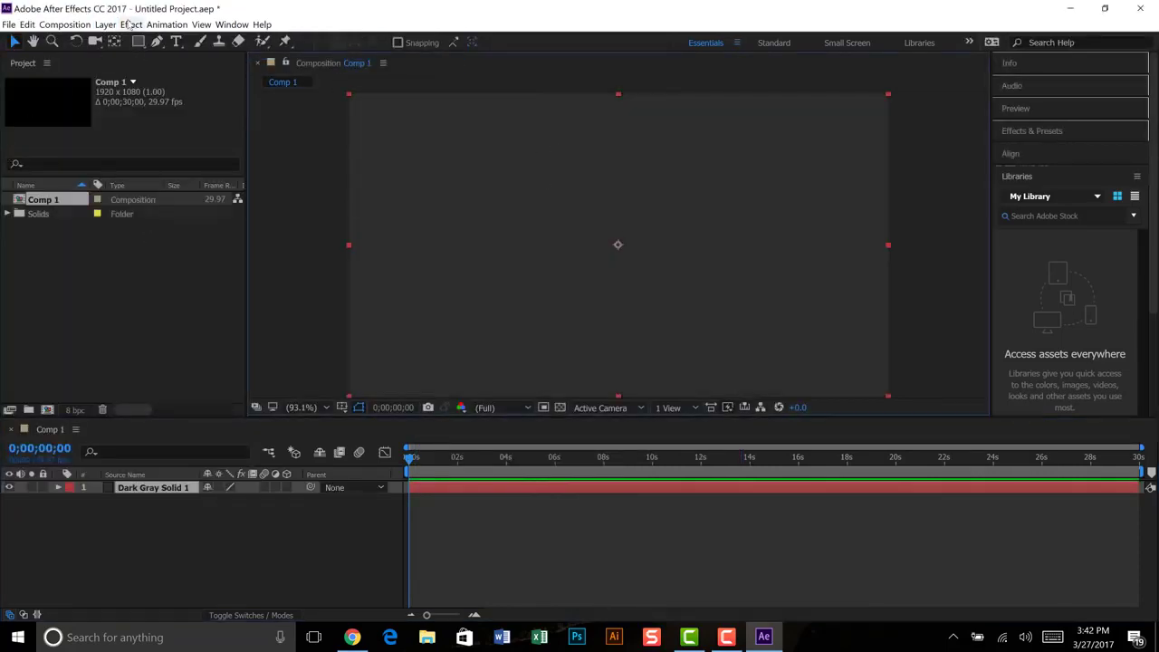
{"action": "left_click", "coordinate": [133, 26]}
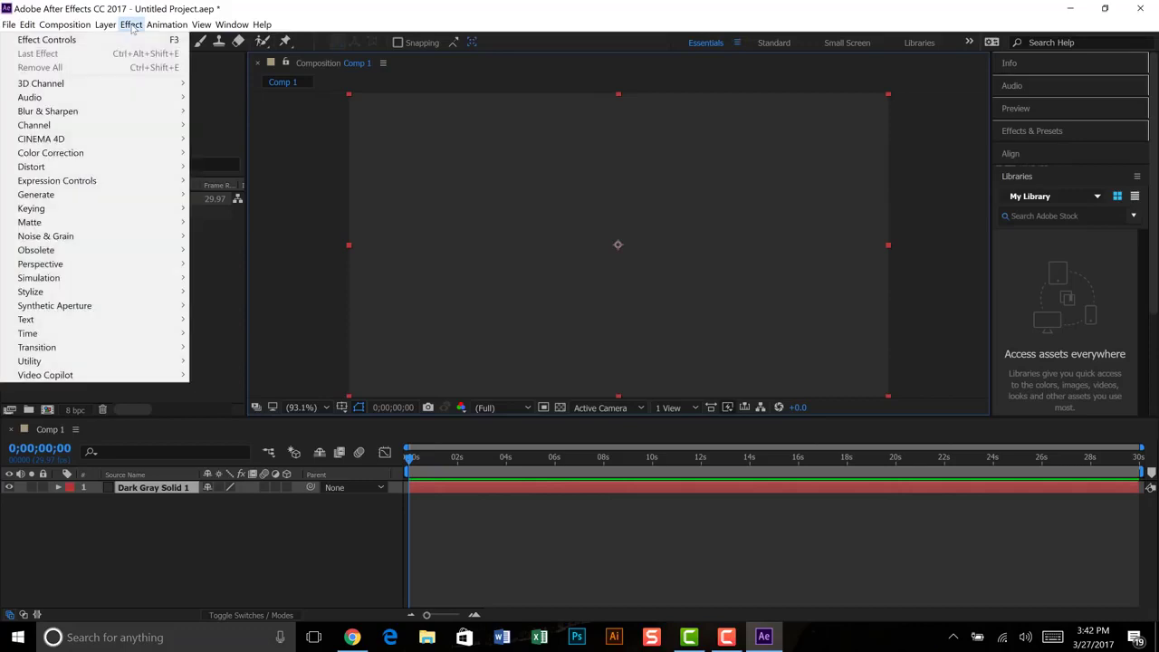
{"action": "mouse_move", "coordinate": [45, 374]}
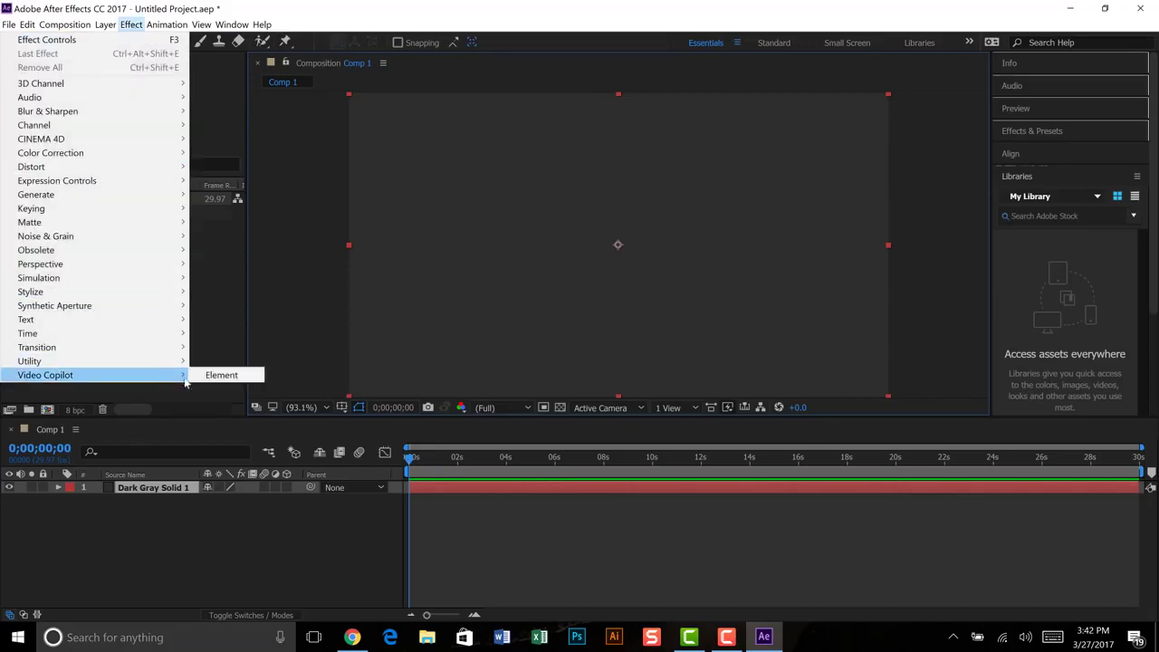
Apply Video Copilot Element to the dark gray solid and nudge its license window upward
{"action": "left_click", "coordinate": [227, 378]}
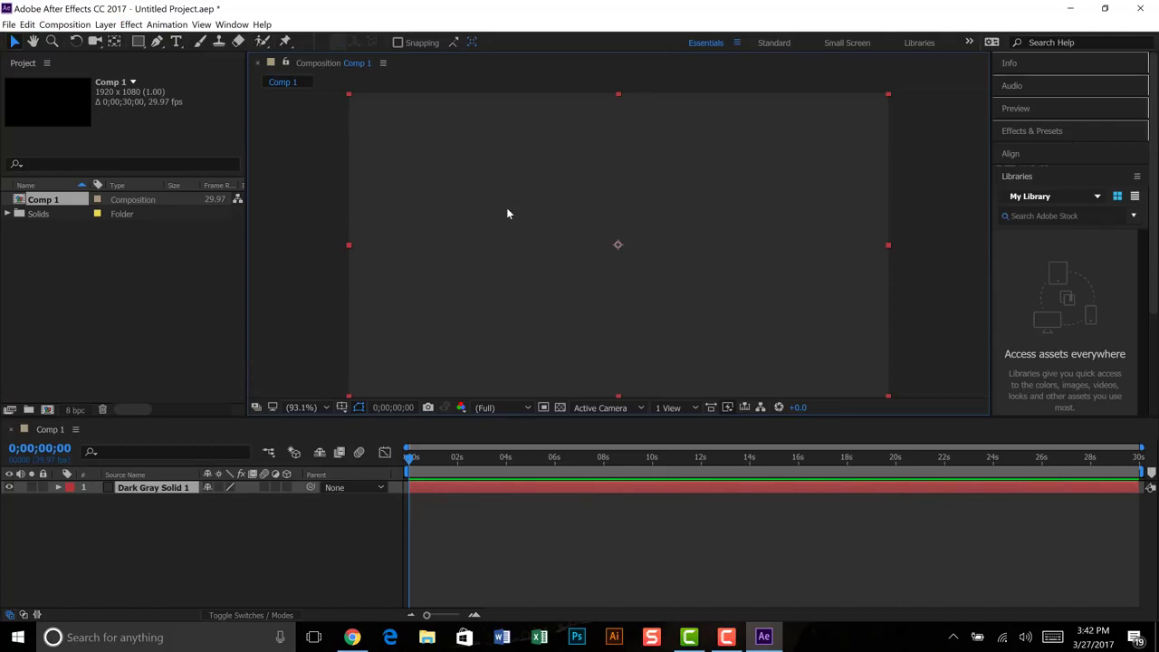
{"action": "left_click_drag", "start_coordinate": [563, 261], "coordinate": [581, 153]}
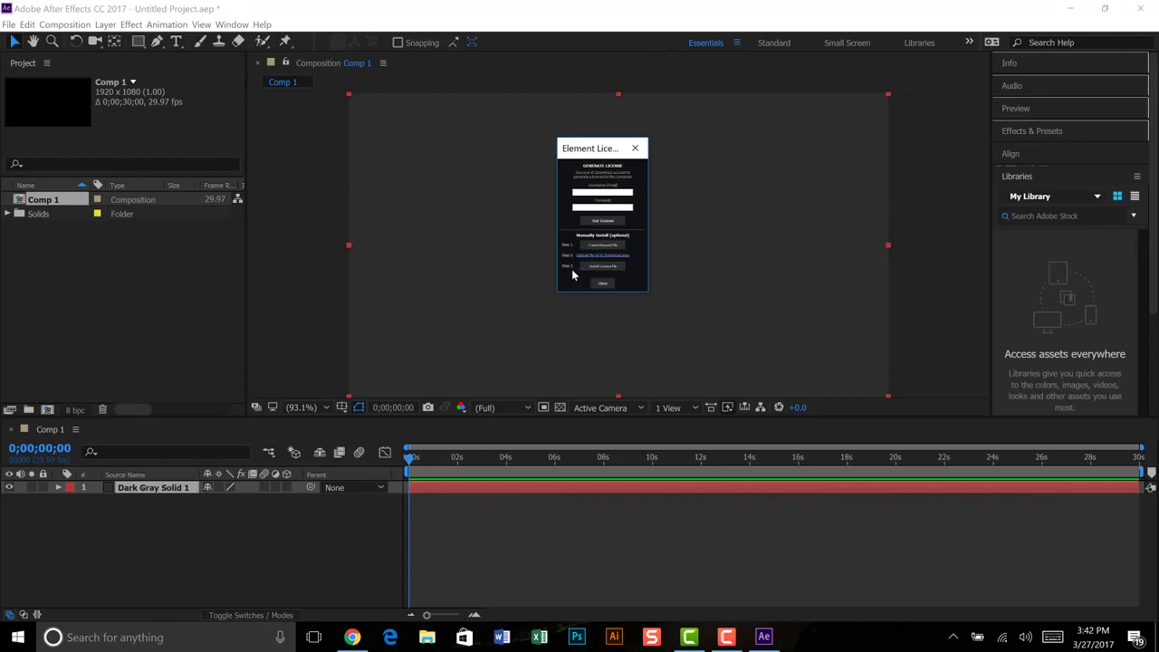
Begin installing a license file and browse to the OS (C:) drive
{"action": "left_click", "coordinate": [595, 269]}
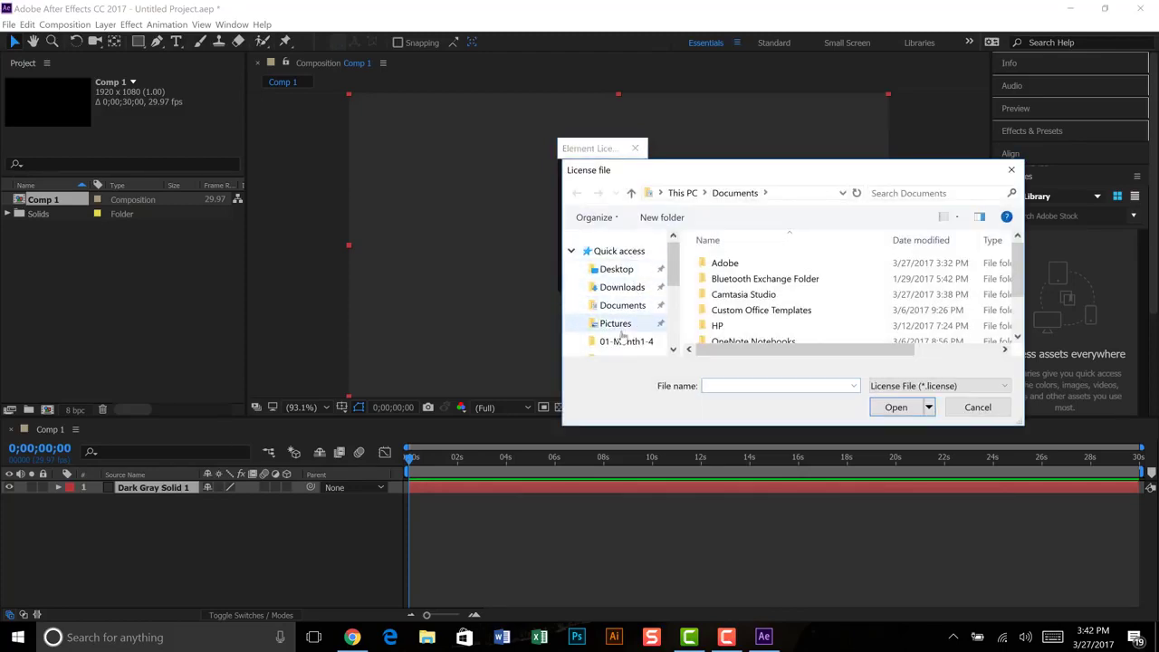
{"action": "scroll", "coordinate": [597, 322], "scroll_direction": "down", "scroll_amount": 1}
{"action": "scroll", "coordinate": [623, 337], "scroll_direction": "down", "scroll_amount": 1}
{"action": "scroll", "coordinate": [622, 335], "scroll_direction": "up", "scroll_amount": 2}
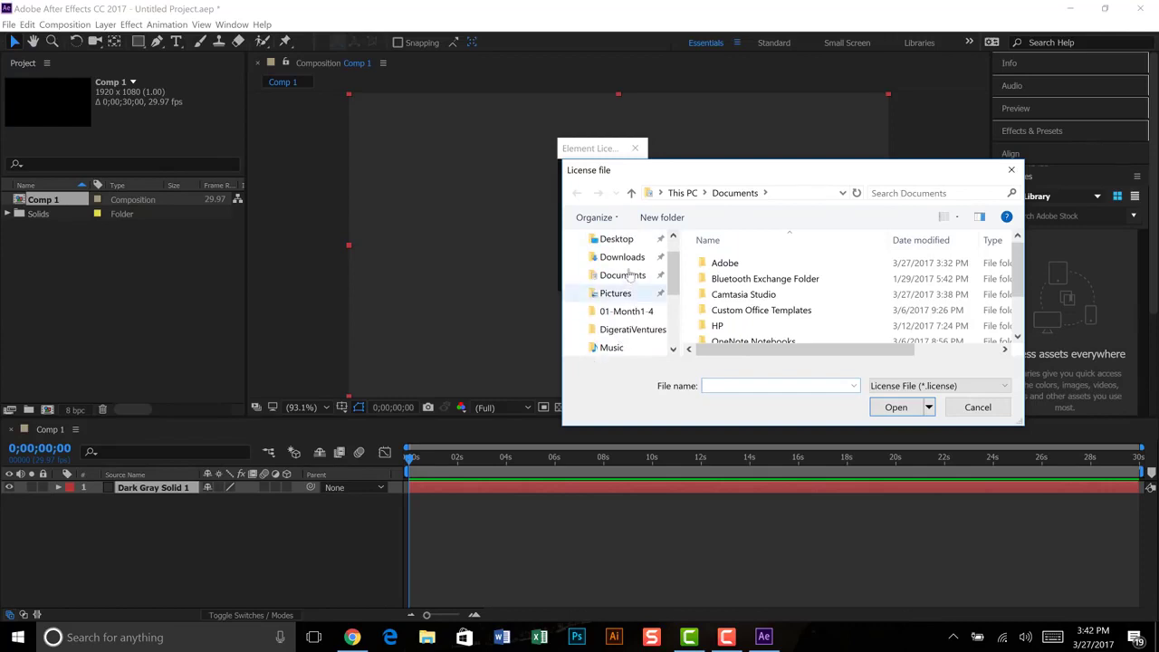
{"action": "scroll", "coordinate": [608, 295], "scroll_direction": "down", "scroll_amount": 1}
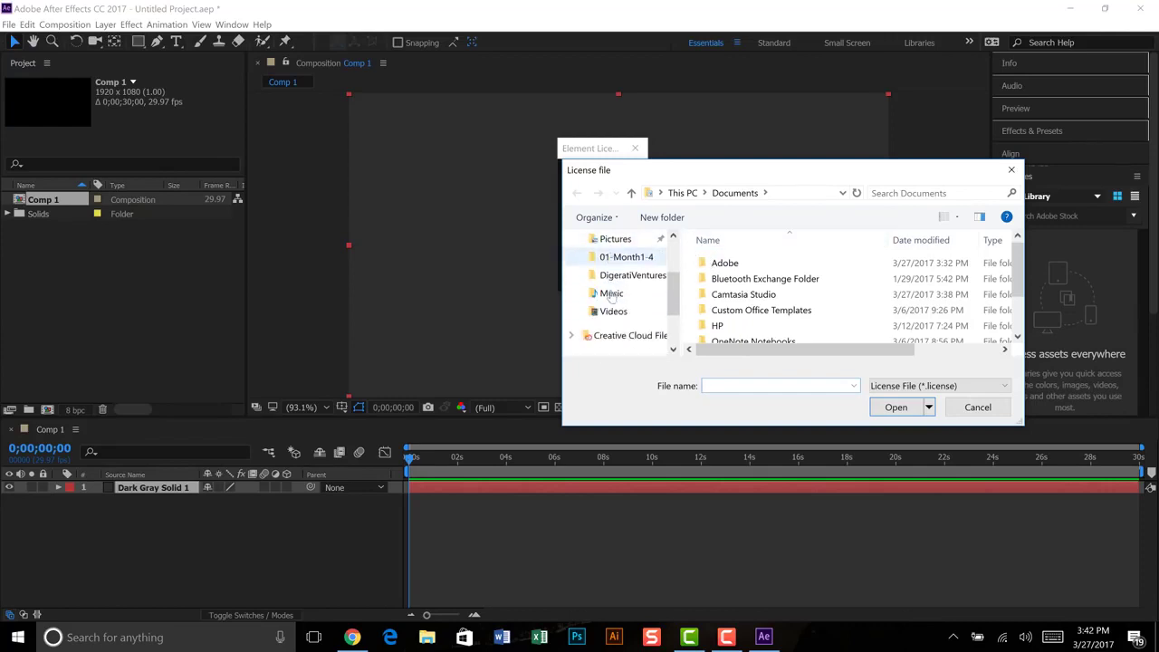
{"action": "scroll", "coordinate": [611, 307], "scroll_direction": "down", "scroll_amount": 1}
{"action": "left_click", "coordinate": [609, 328]}
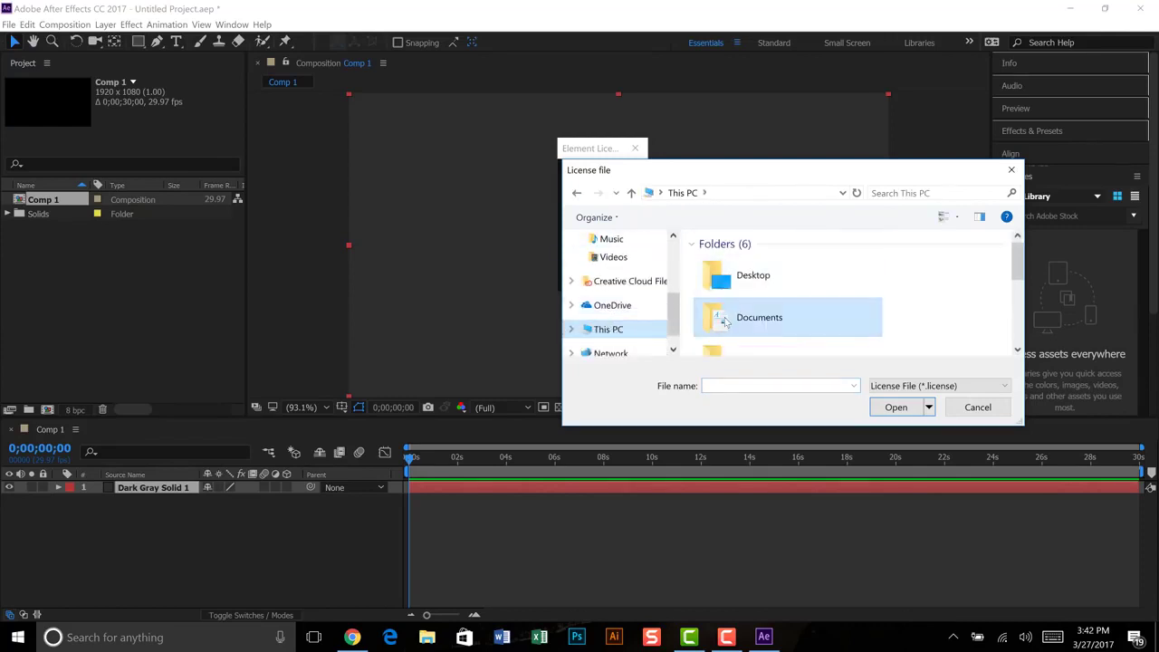
{"action": "scroll", "coordinate": [734, 321], "scroll_direction": "down", "scroll_amount": 2}
{"action": "scroll", "coordinate": [729, 328], "scroll_direction": "down", "scroll_amount": 1}
{"action": "double_click", "coordinate": [724, 332]}
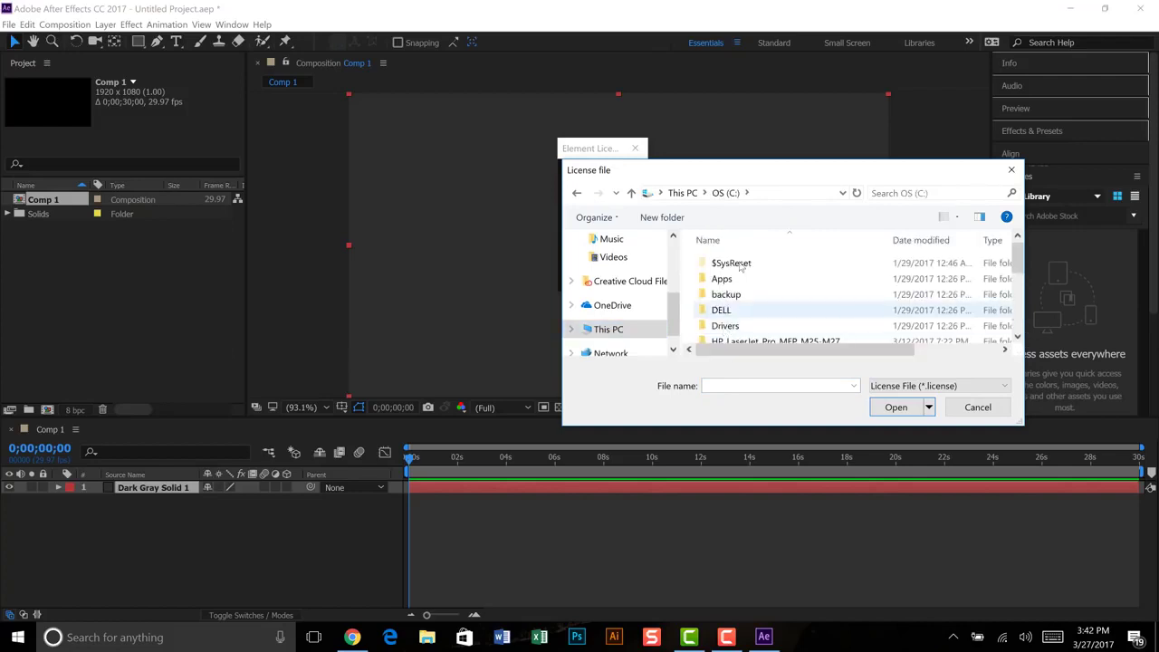
{"action": "scroll", "coordinate": [721, 330], "scroll_direction": "down", "scroll_amount": 1}
{"action": "scroll", "coordinate": [722, 331], "scroll_direction": "down", "scroll_amount": 2}
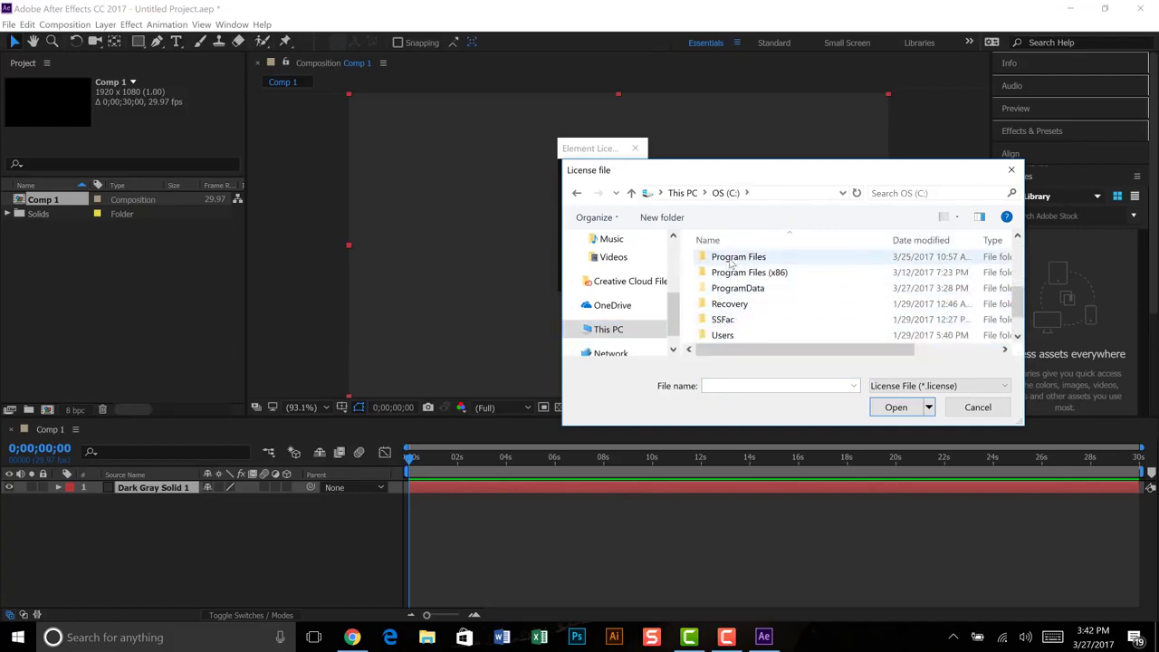
Load ElementLicense.license from Program Files\Adobe\Adobe After Effects CC 2017\VideoCopilot
{"action": "double_click", "coordinate": [731, 258]}
{"action": "double_click", "coordinate": [729, 263]}
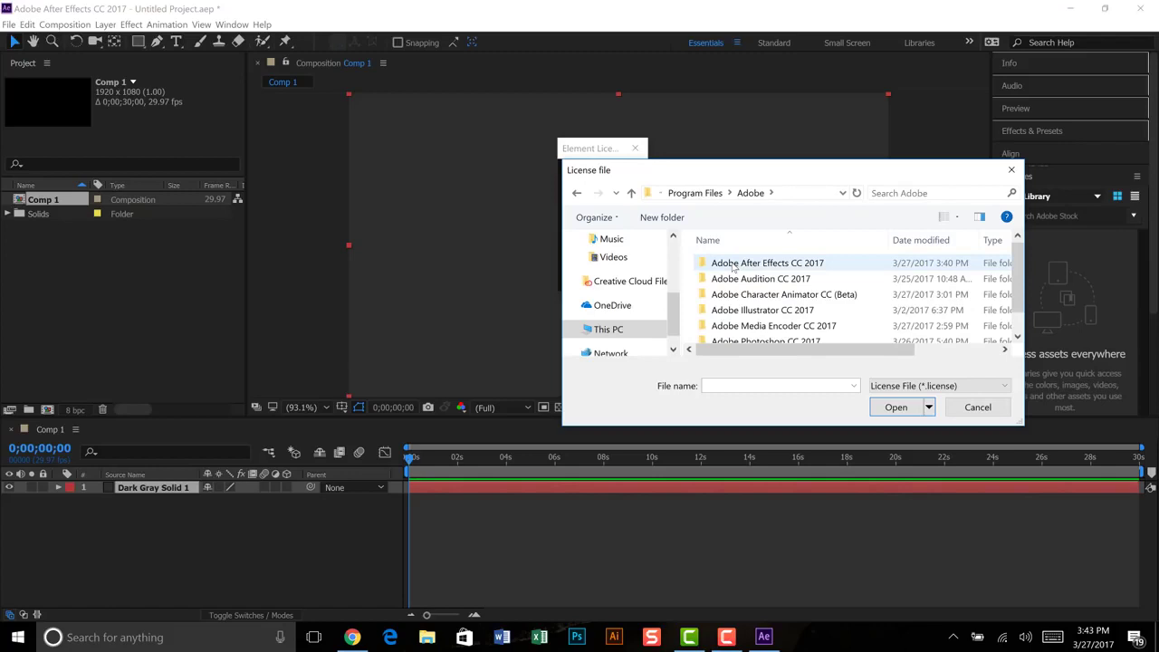
{"action": "double_click", "coordinate": [735, 263]}
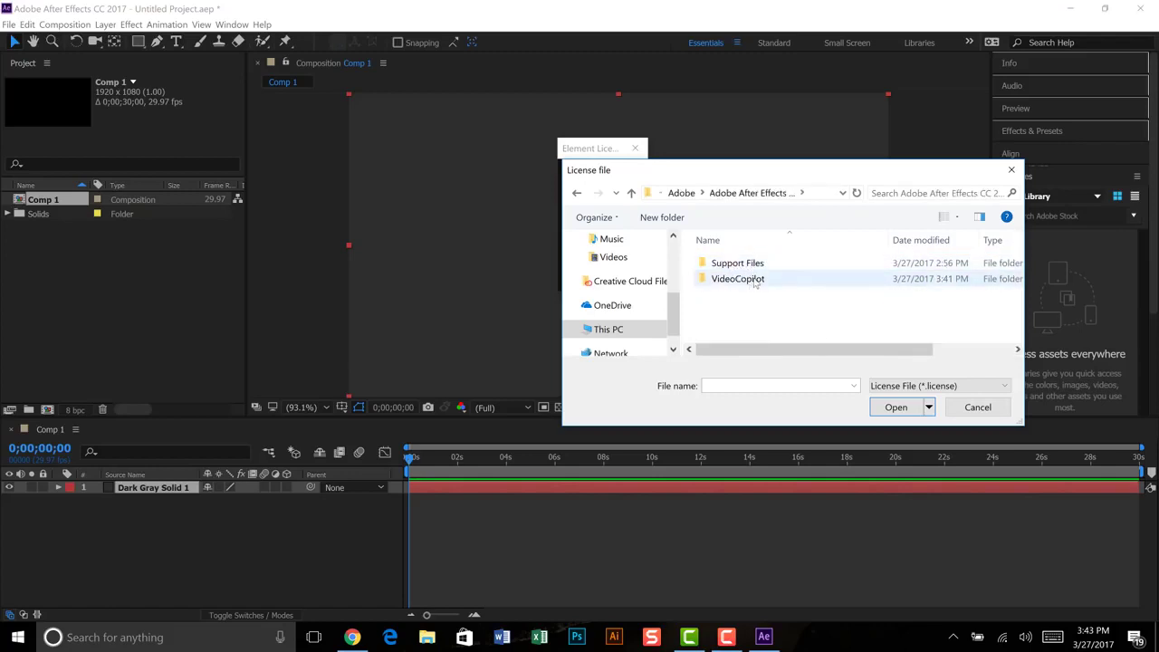
{"action": "double_click", "coordinate": [756, 280]}
{"action": "left_click", "coordinate": [756, 265]}
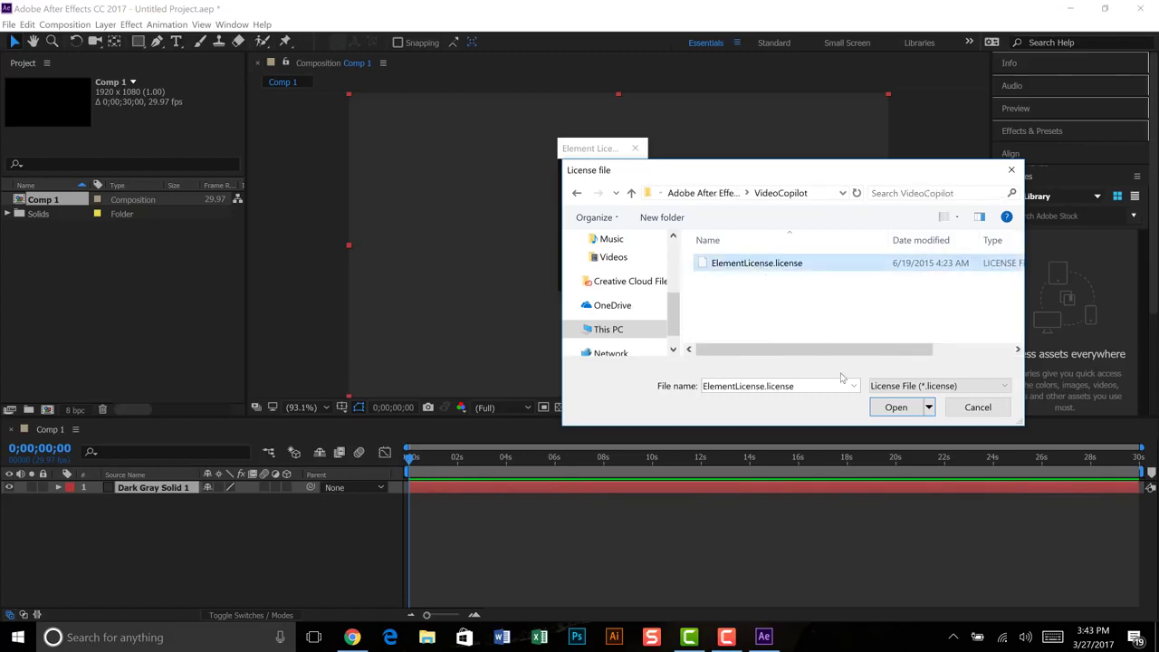
{"action": "left_click", "coordinate": [894, 406]}
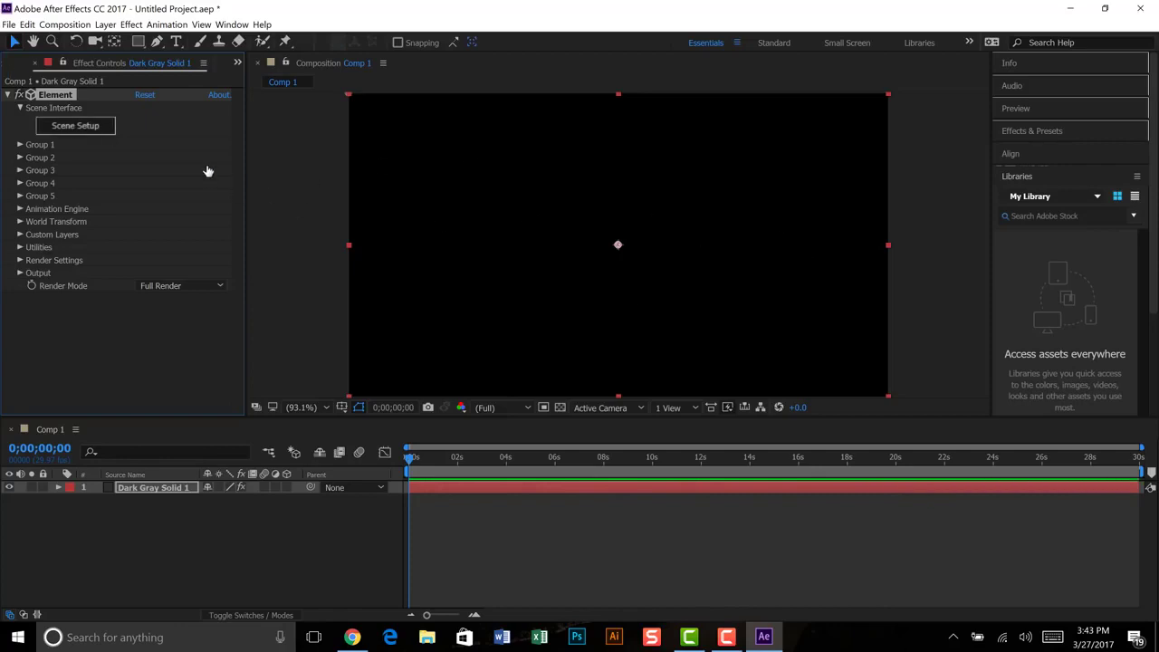
Move Element's Scene Setup window aside, then close it
{"action": "mouse_move", "coordinate": [486, 229]}
{"action": "left_mouse_down"}
{"action": "mouse_move", "coordinate": [565, 150]}
{"action": "mouse_move", "coordinate": [455, 132]}
{"action": "left_mouse_up"}
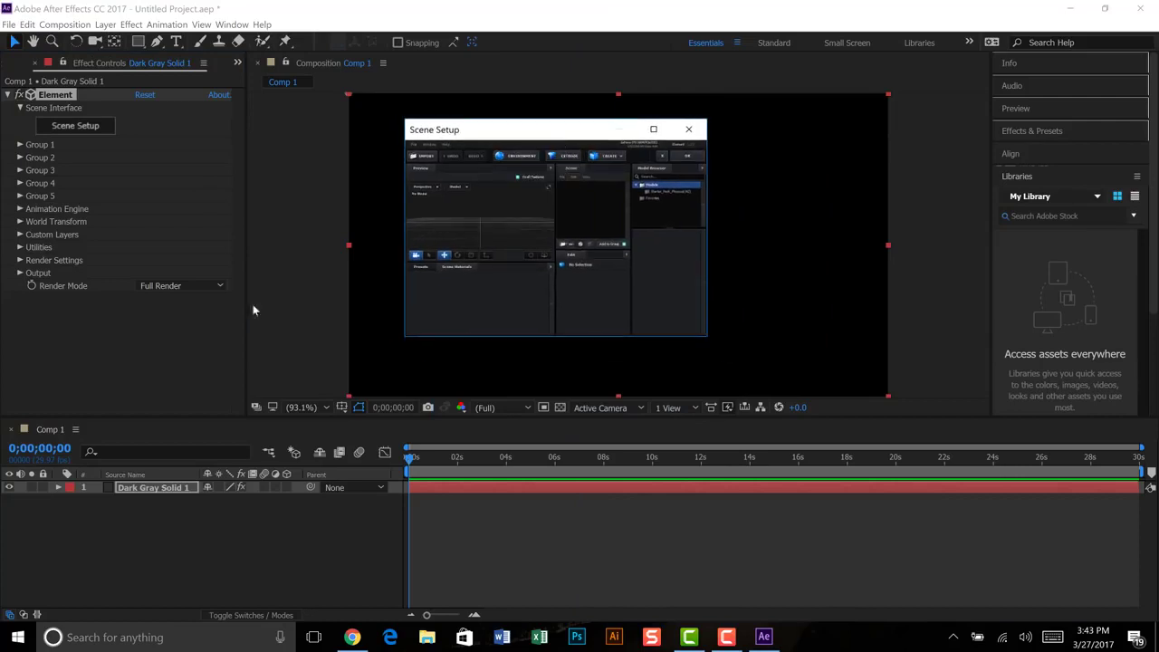
{"action": "left_click", "coordinate": [688, 130]}
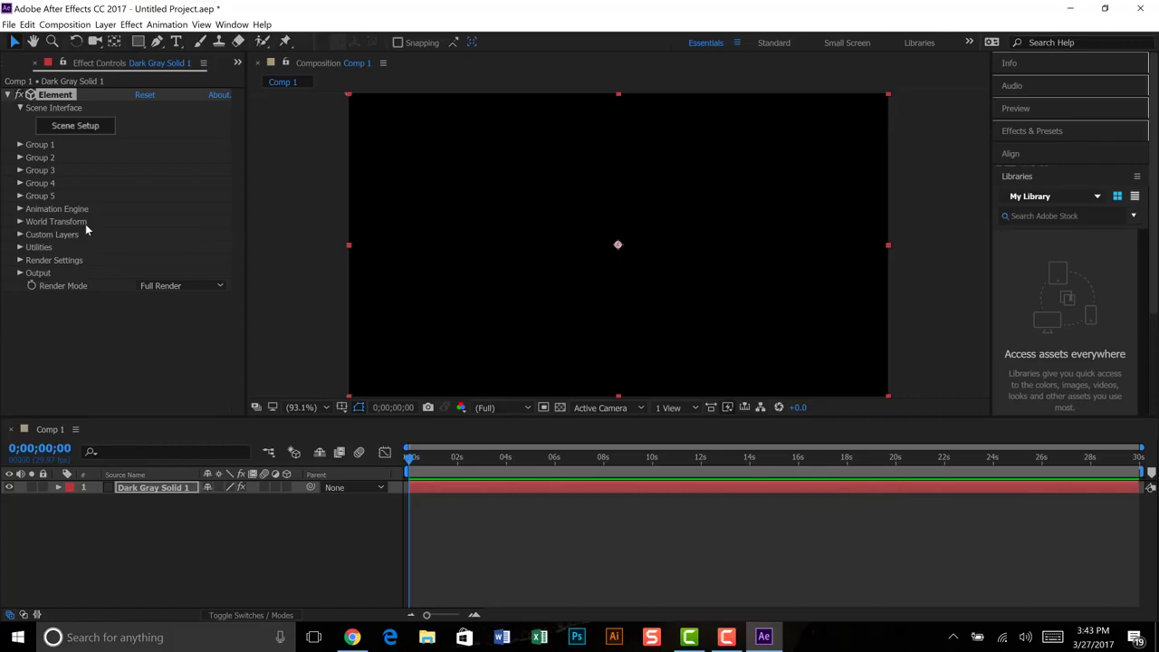
Close After Effects, choosing Don't Save for the untitled project
{"action": "left_click", "coordinate": [1140, 8]}
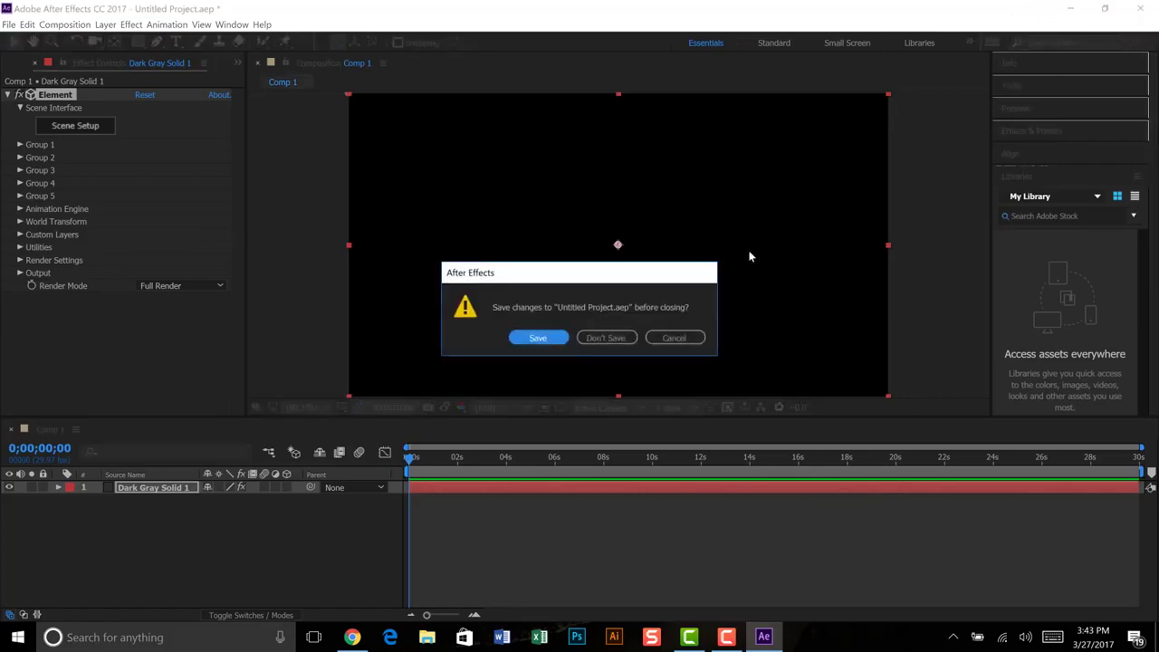
{"action": "left_click", "coordinate": [605, 338]}
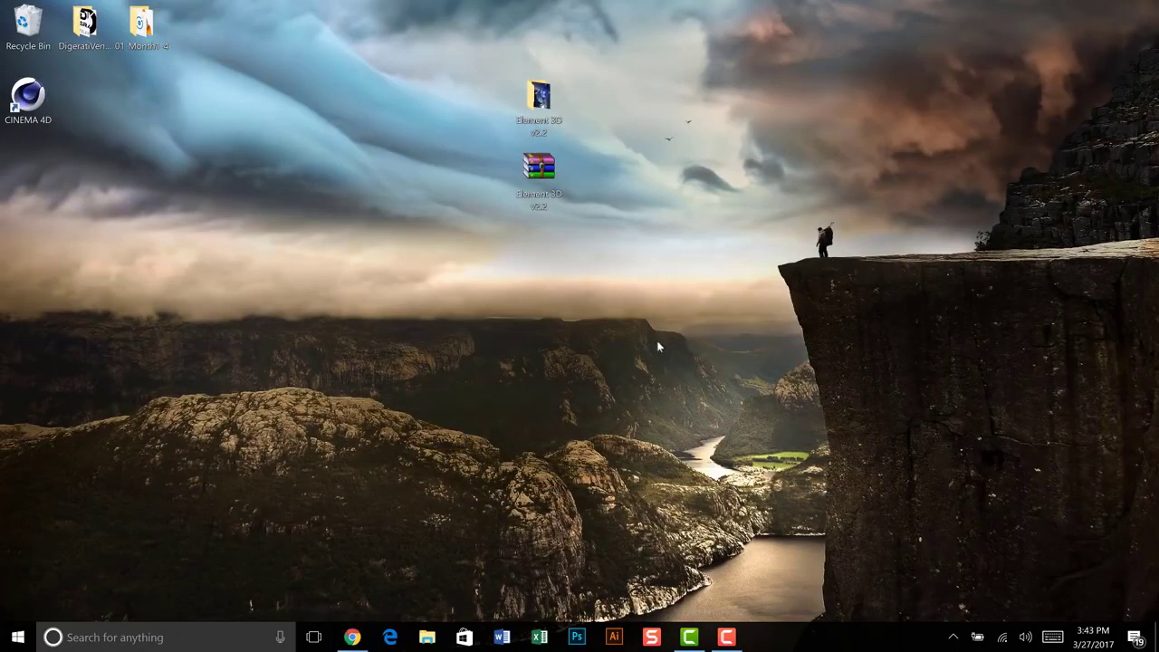